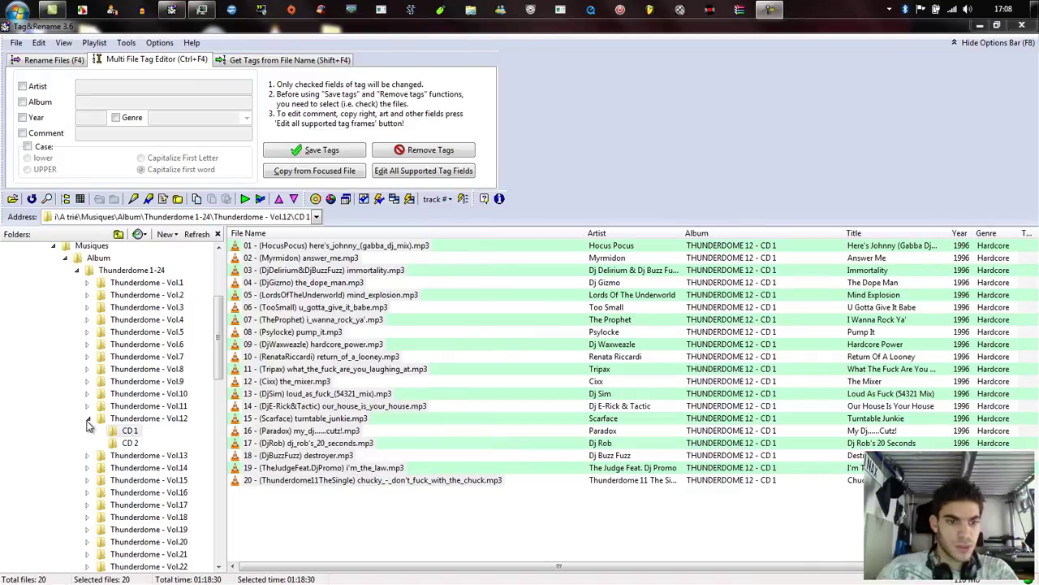
Open the CD 1 folder inside Thunderdome - Vol.12 to list its tracks.
left_click(89, 419)
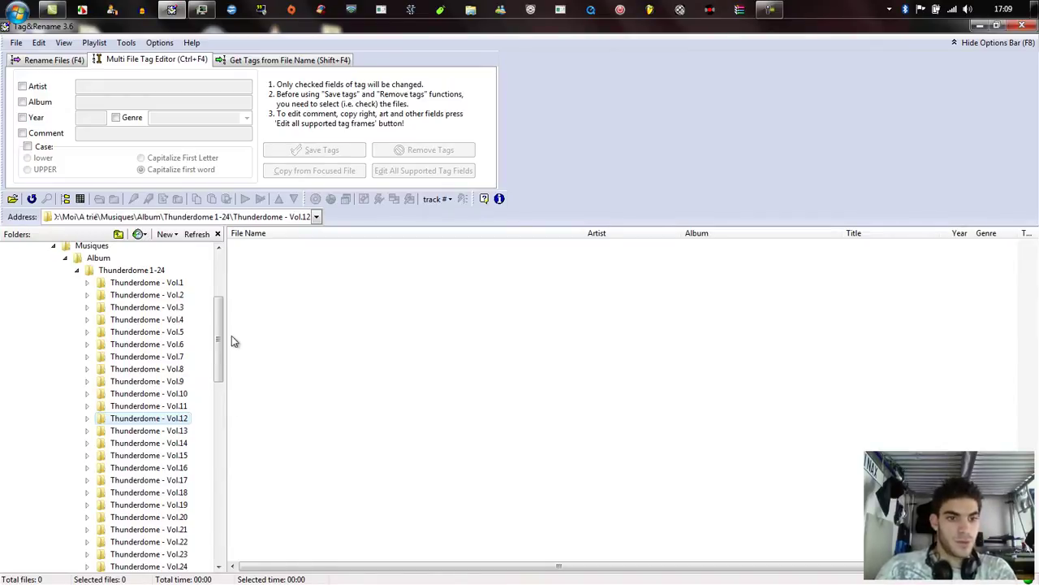
mouse_move(218, 349)
left_mouse_down()
mouse_move(221, 299)
mouse_move(217, 356)
left_mouse_up()
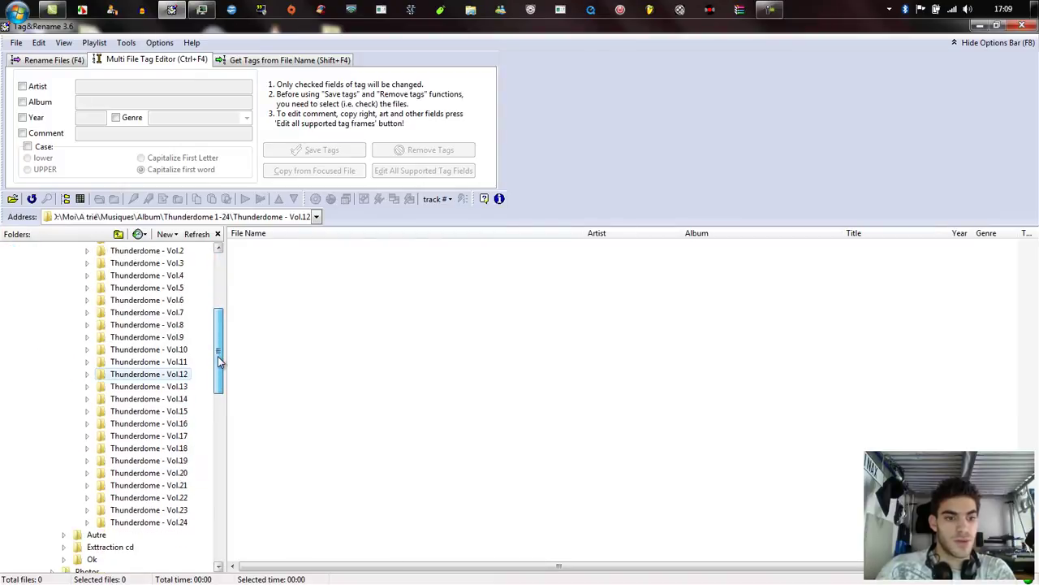
left_click(89, 374)
left_click(129, 399)
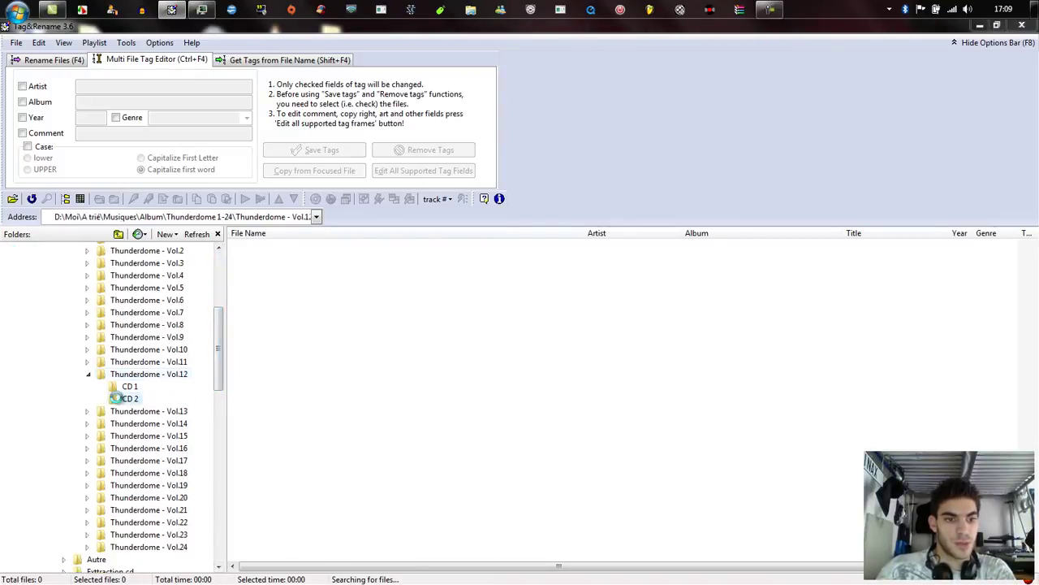
left_click(134, 387)
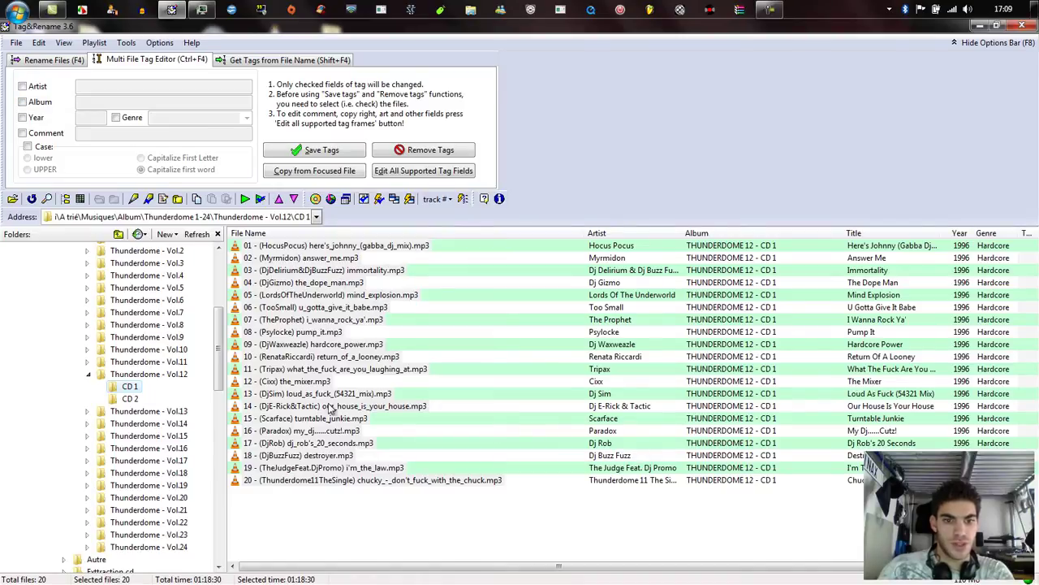
Select all tracks of CD 1 and set their Album tag to "Thunderdome - Vol.12".
left_click(315, 345)
key("ctrl+a")
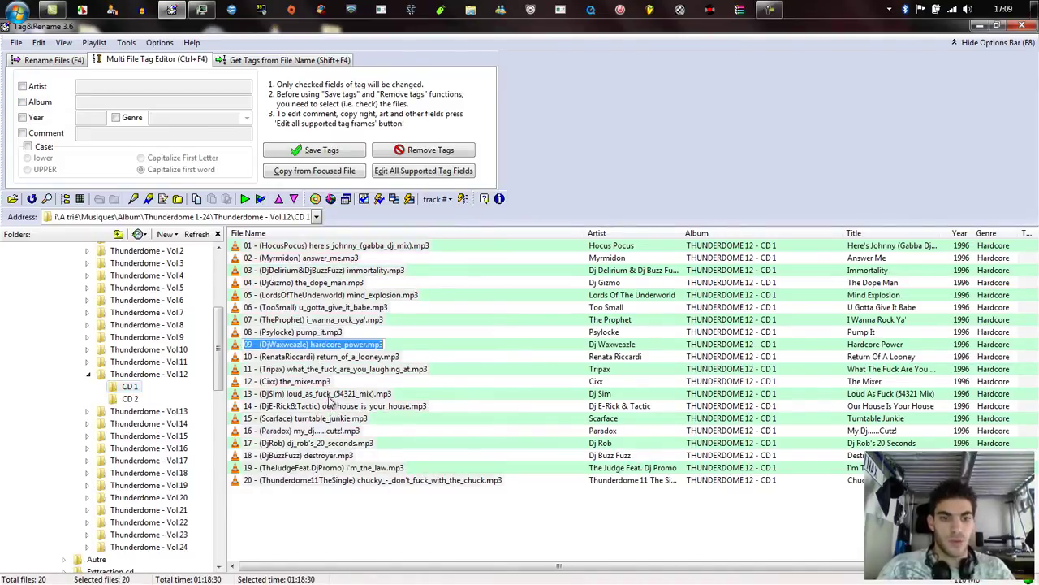
left_click(470, 347)
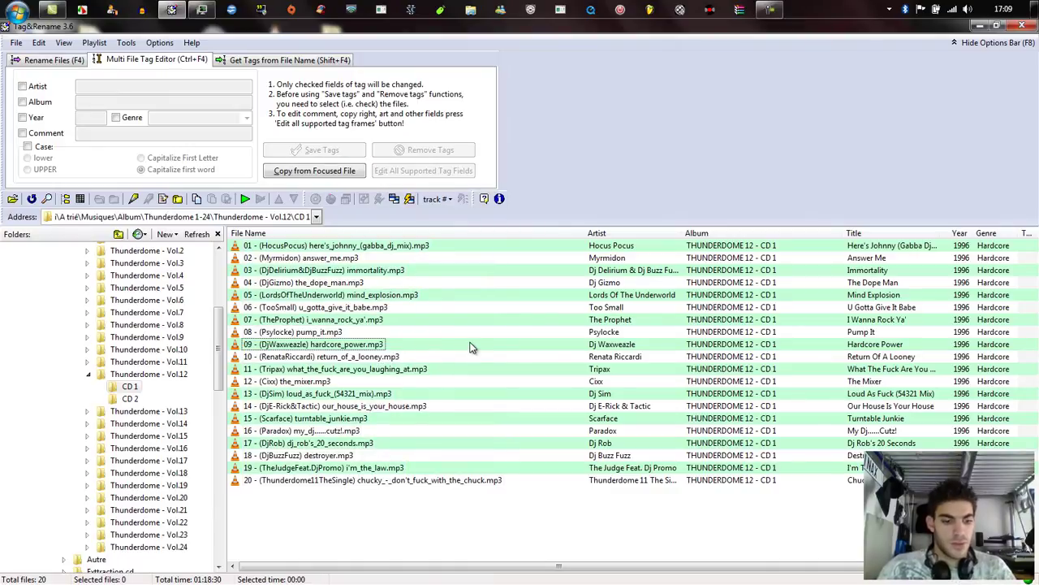
key("ctrl+a")
left_click(23, 103)
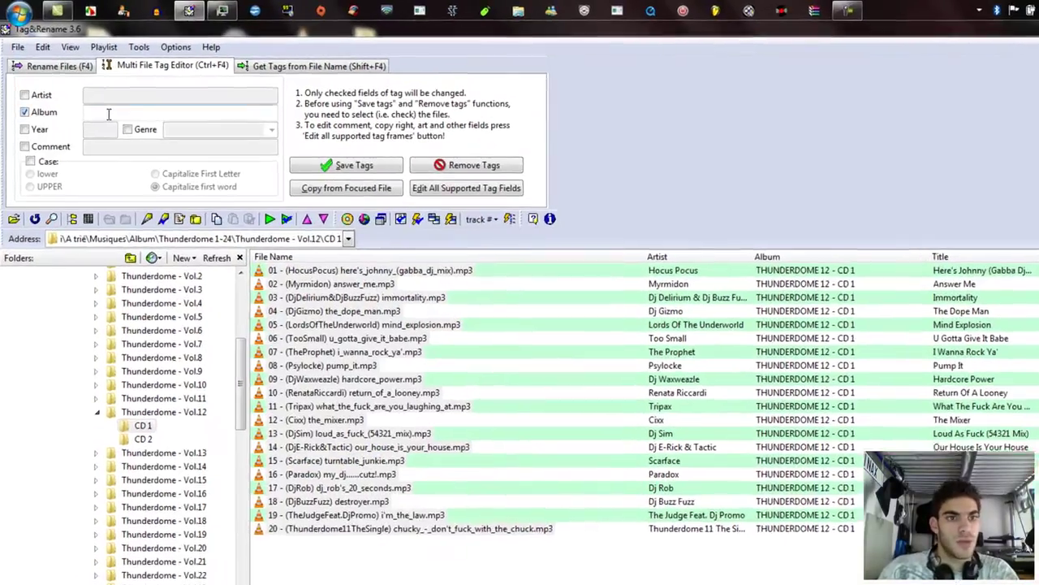
left_click(108, 113)
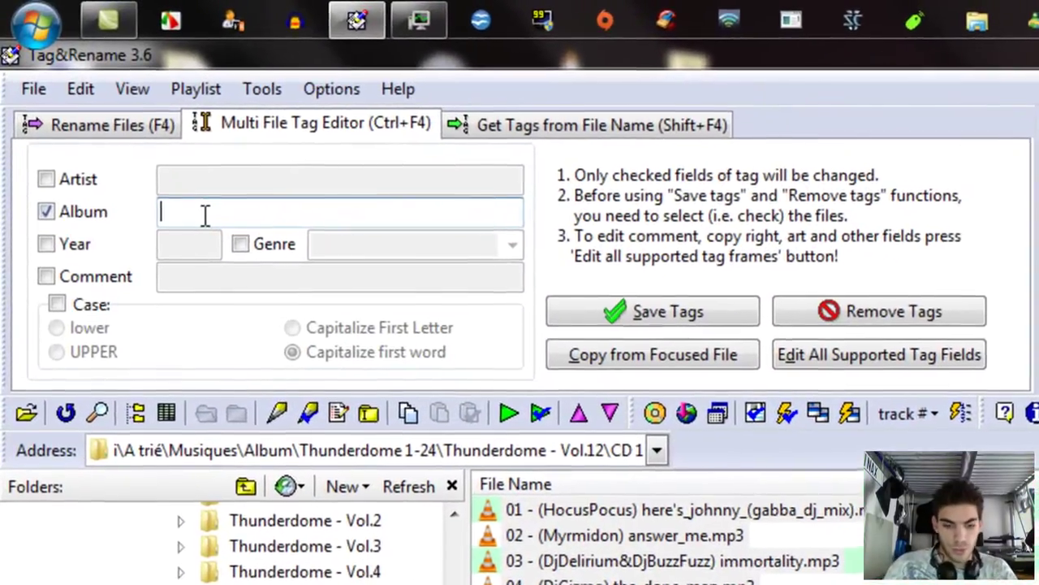
type("T")
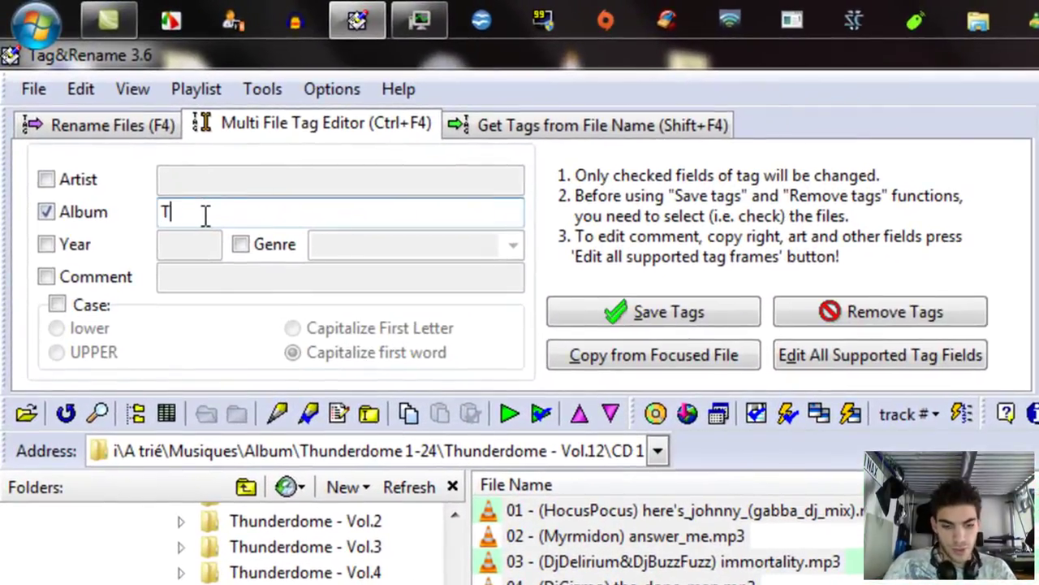
type("hunderdom")
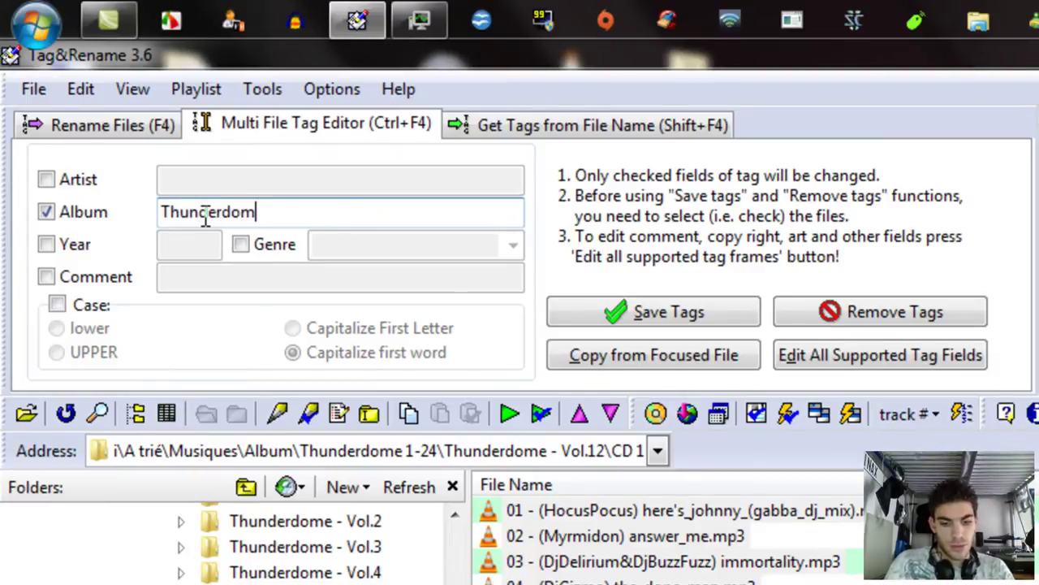
type("e - Vol")
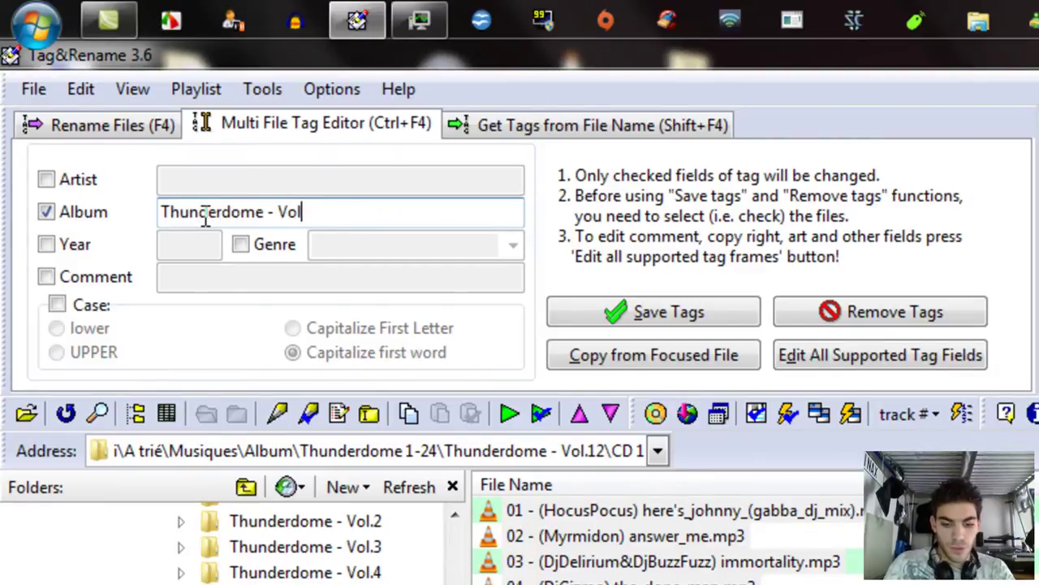
type(".12")
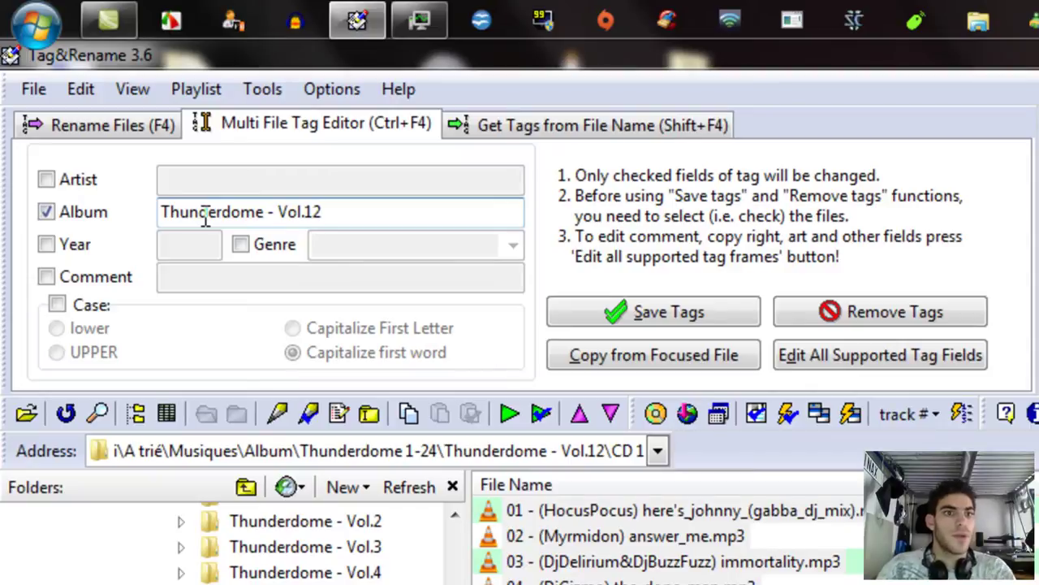
Include the Year and Genre tags, with year ~1996 and genre Techno.
left_click(46, 245)
left_click(194, 246)
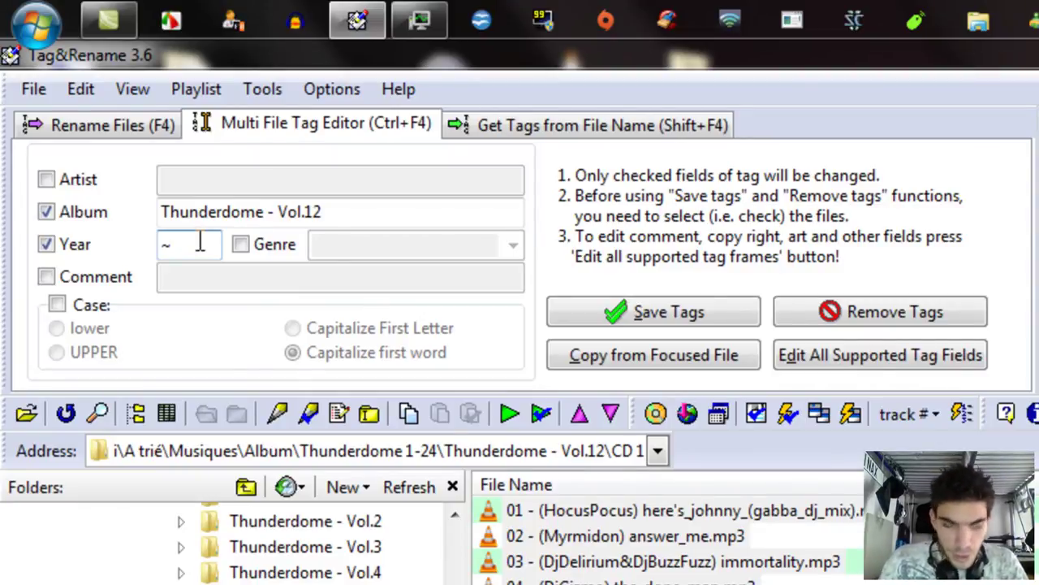
type("1996")
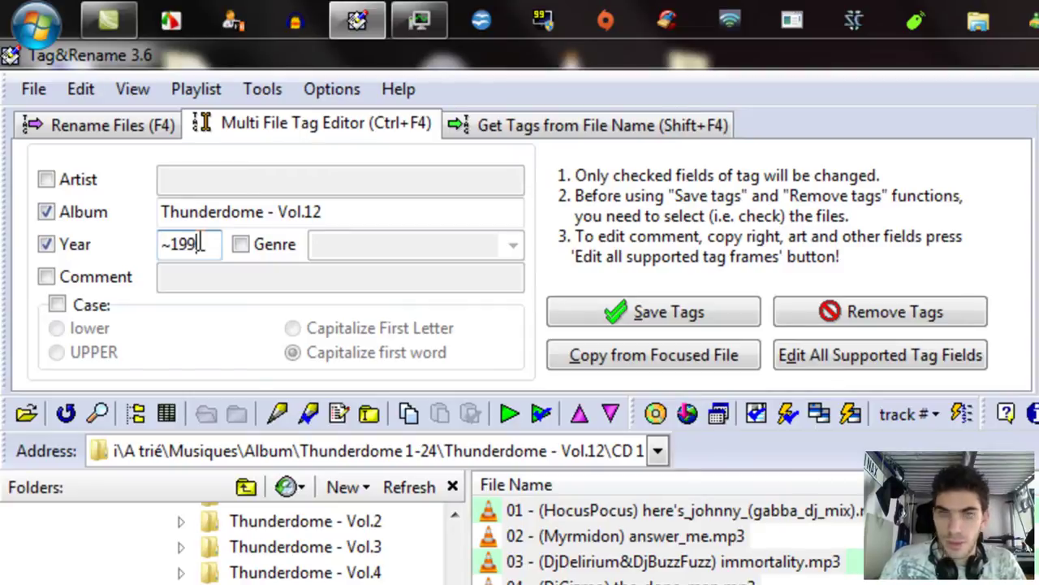
left_click(241, 242)
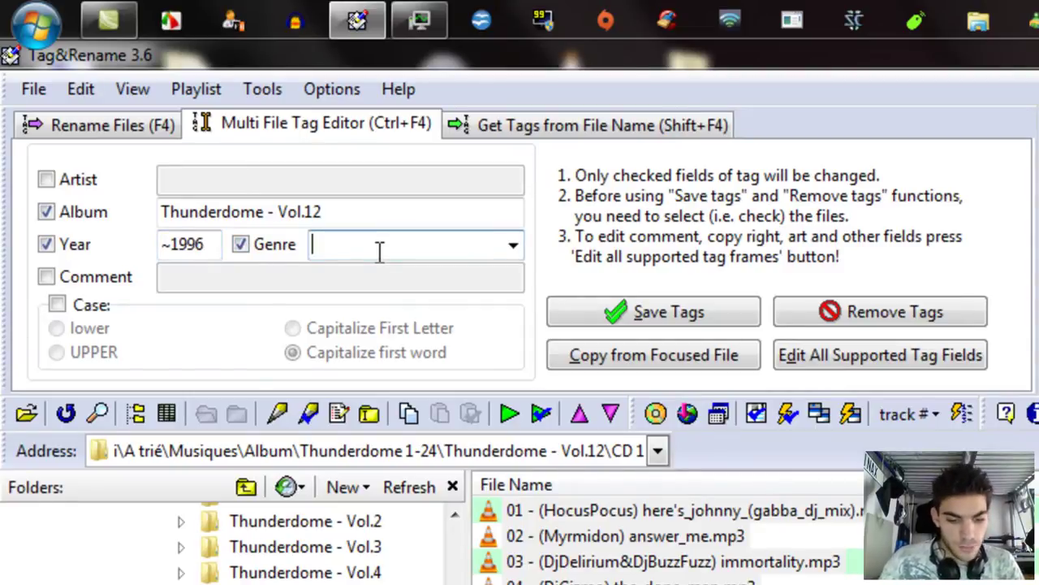
type("Techno")
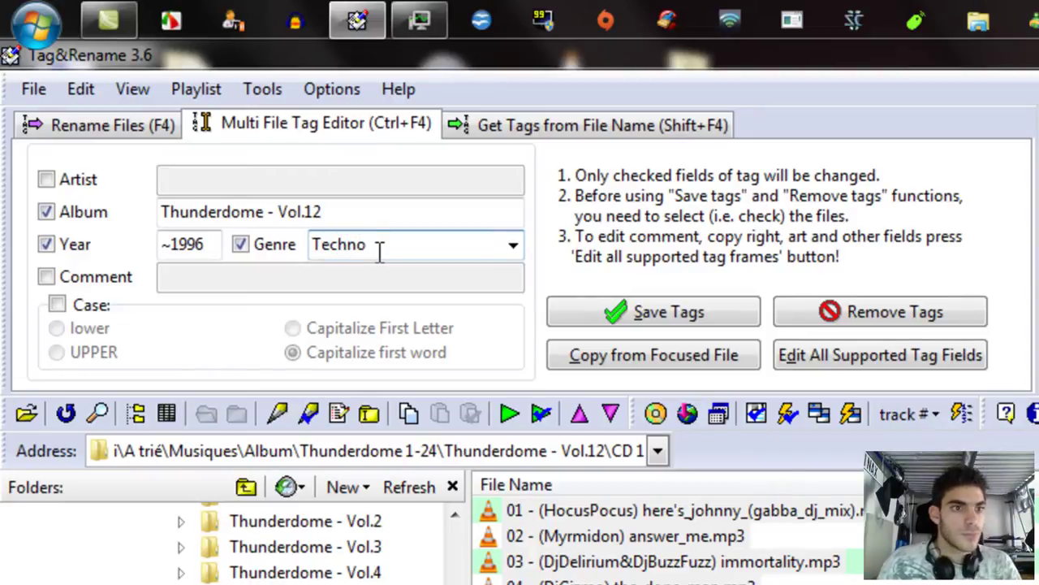
Include a blank Comment and the Capitalize first word case conversion, and save the tags to the selected tracks.
left_click(45, 276)
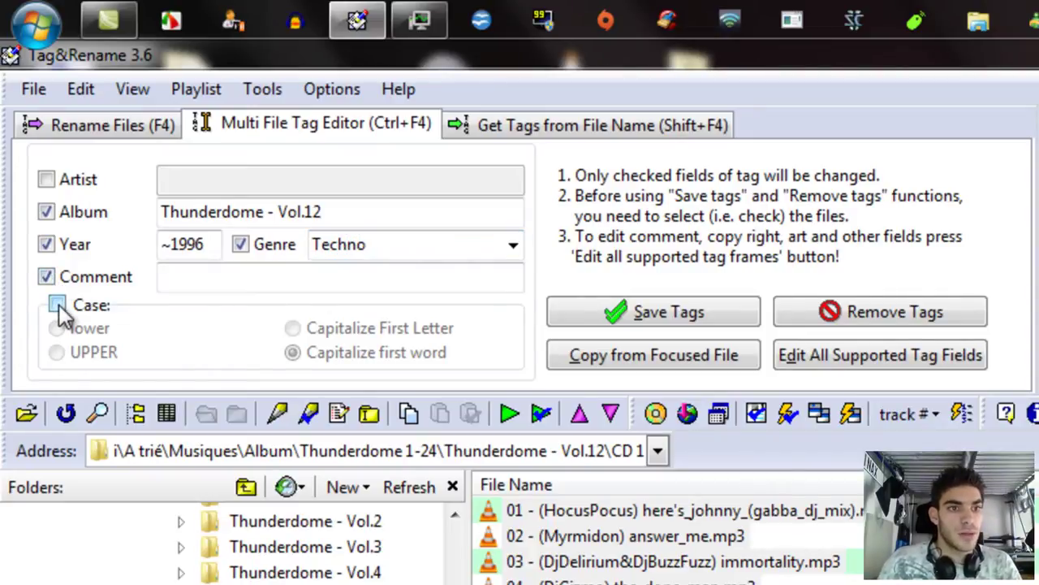
left_click(58, 306)
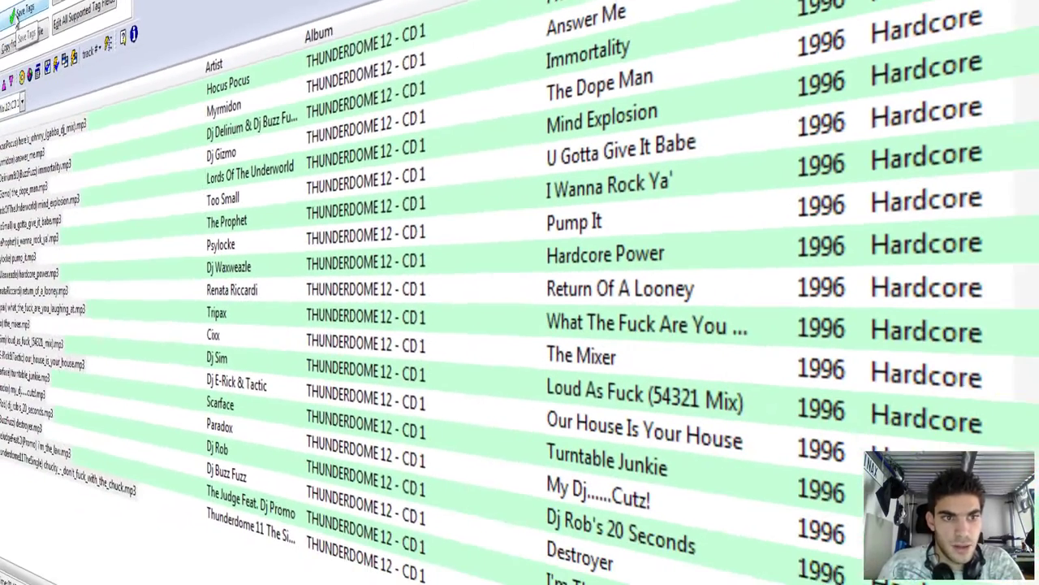
left_click(17, 23)
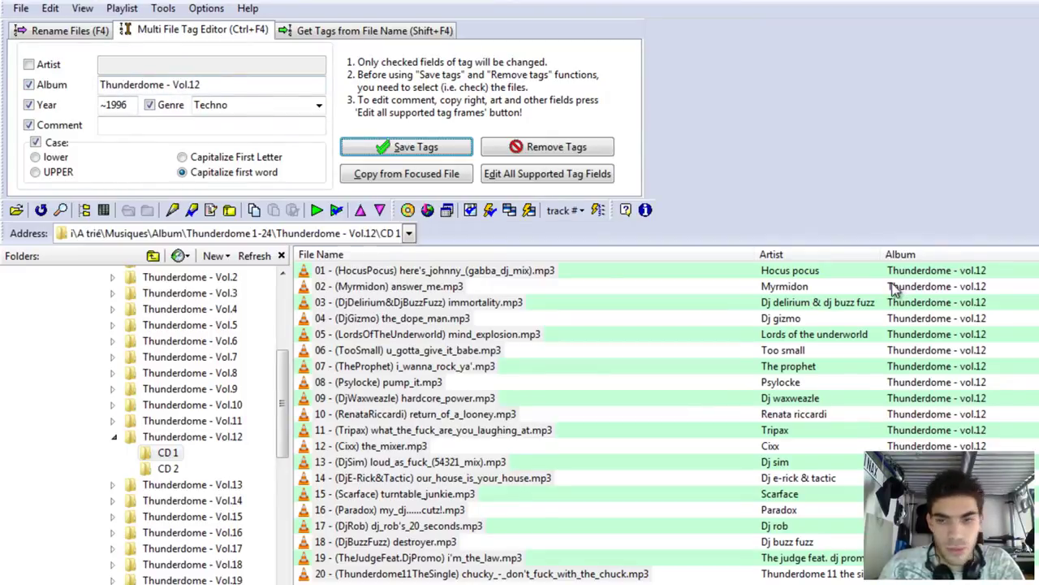
Turn off the case conversion and save the tags to the selected tracks again.
left_click(36, 143)
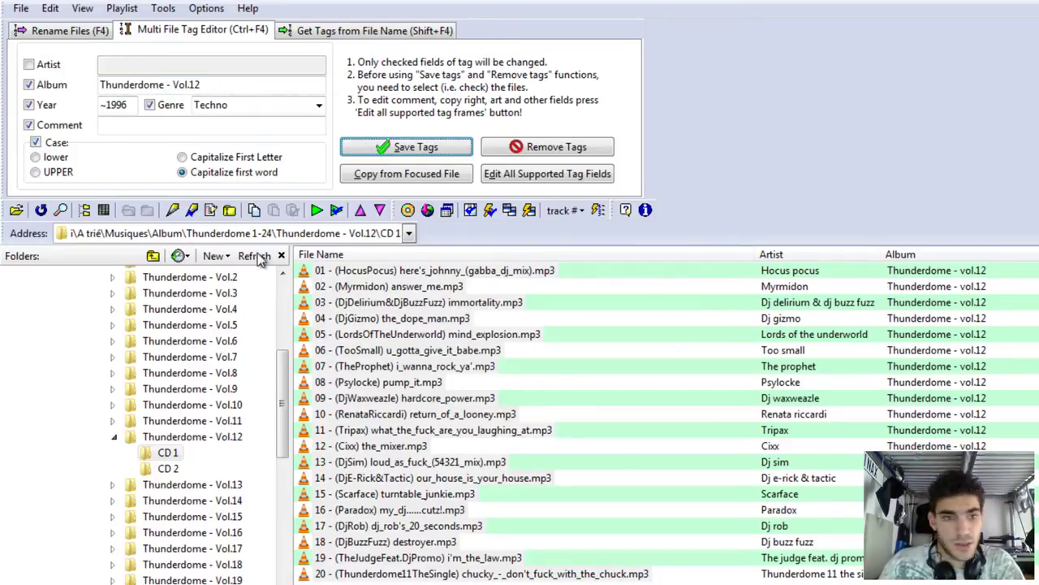
left_click(35, 143)
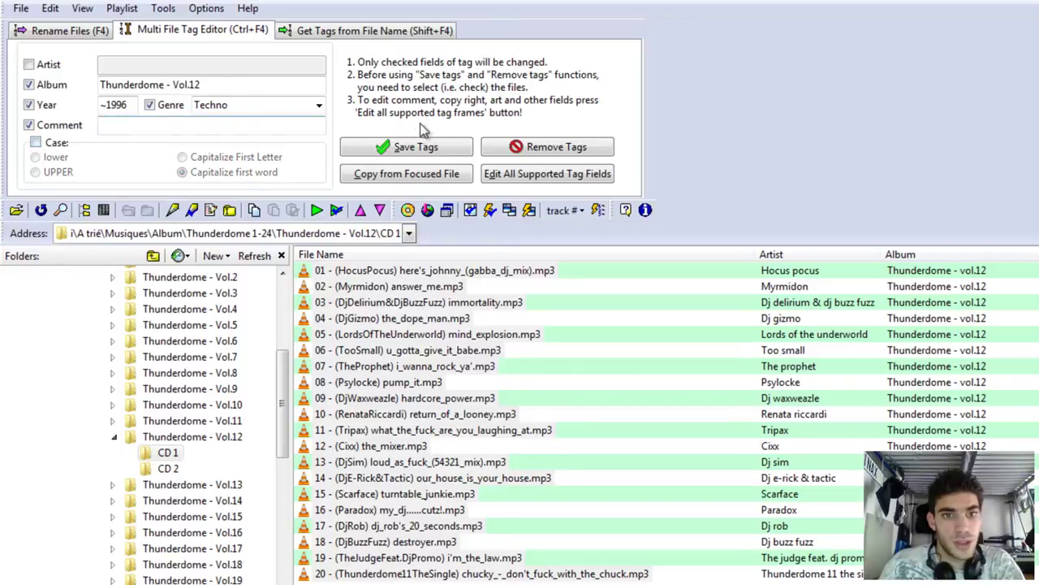
left_click(399, 146)
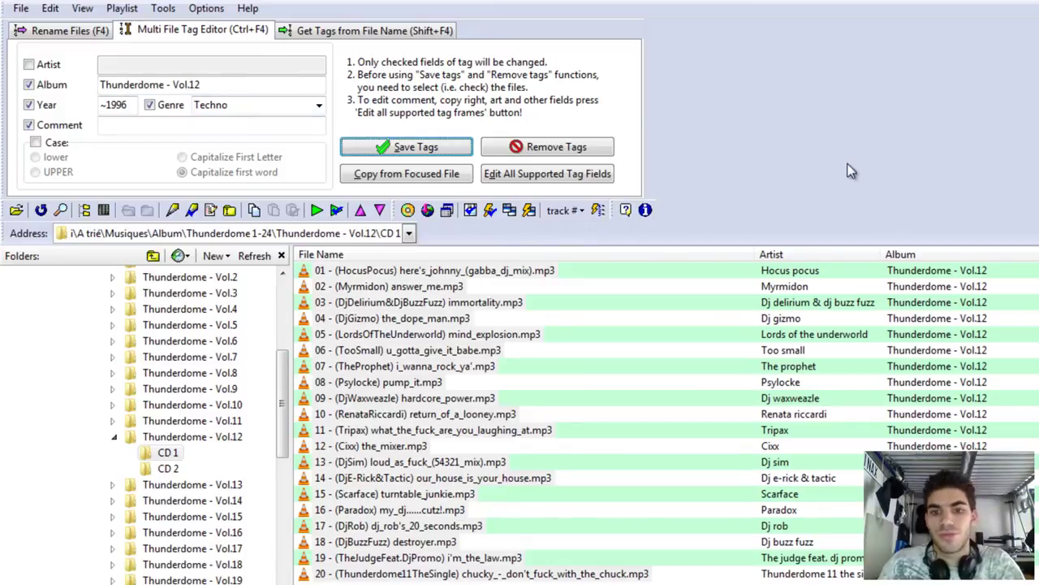
Edit all supported tag fields of the selected tracks, set Disc # to 1/2, and save.
left_click(578, 178)
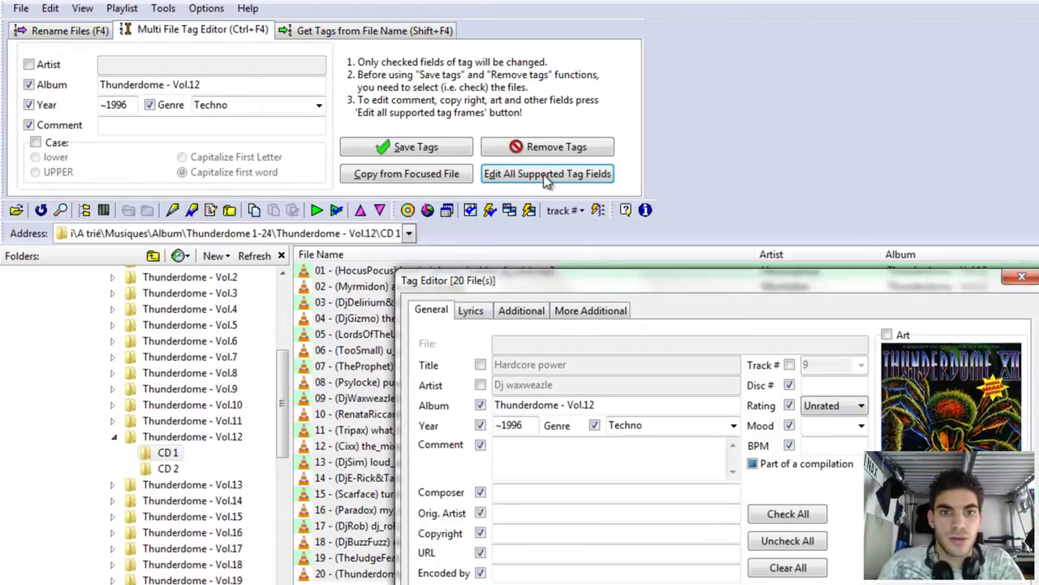
left_click_drag(650, 282, 649, 48)
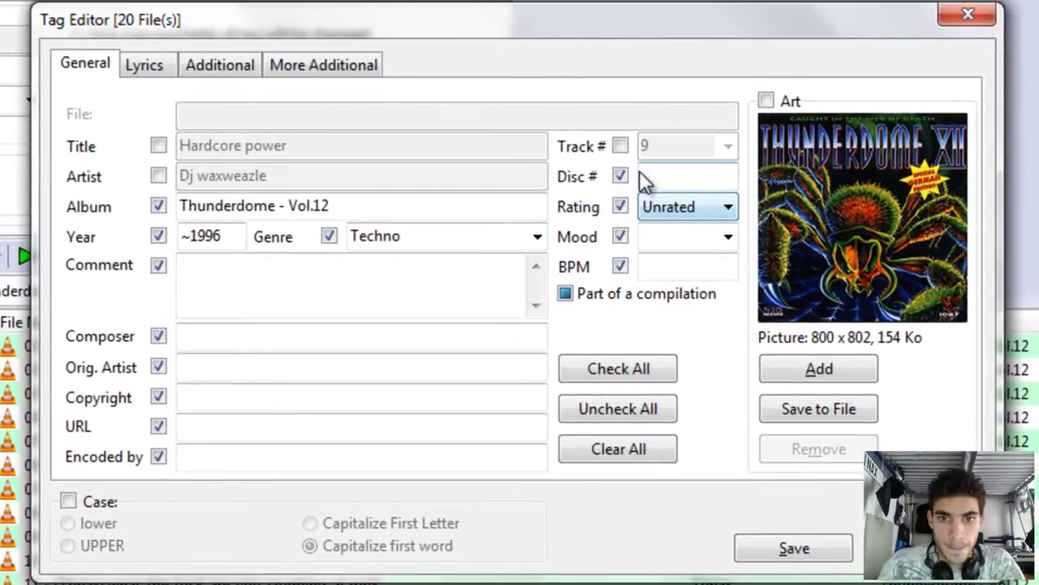
left_click(621, 176)
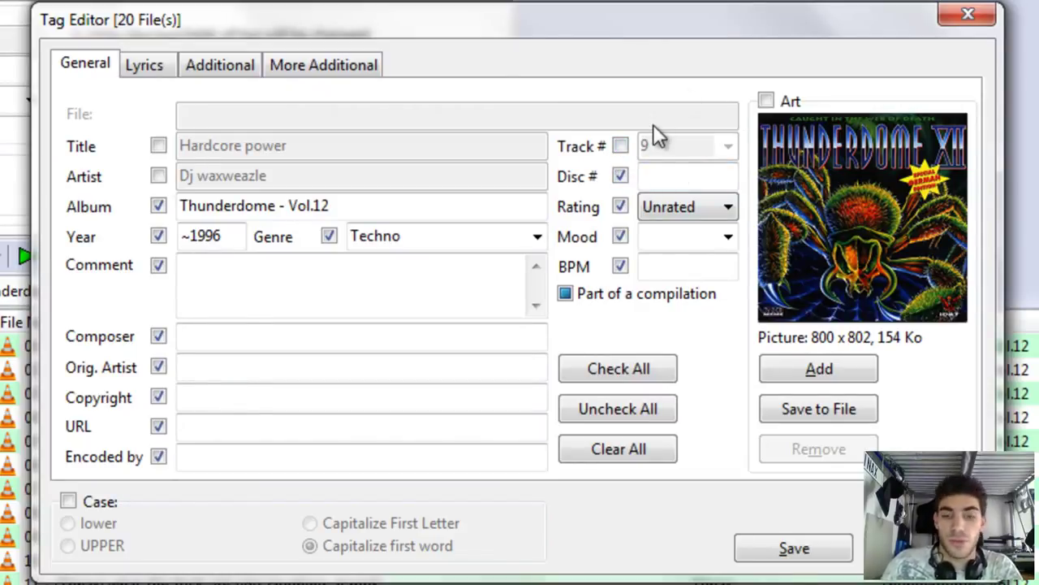
left_click(664, 178)
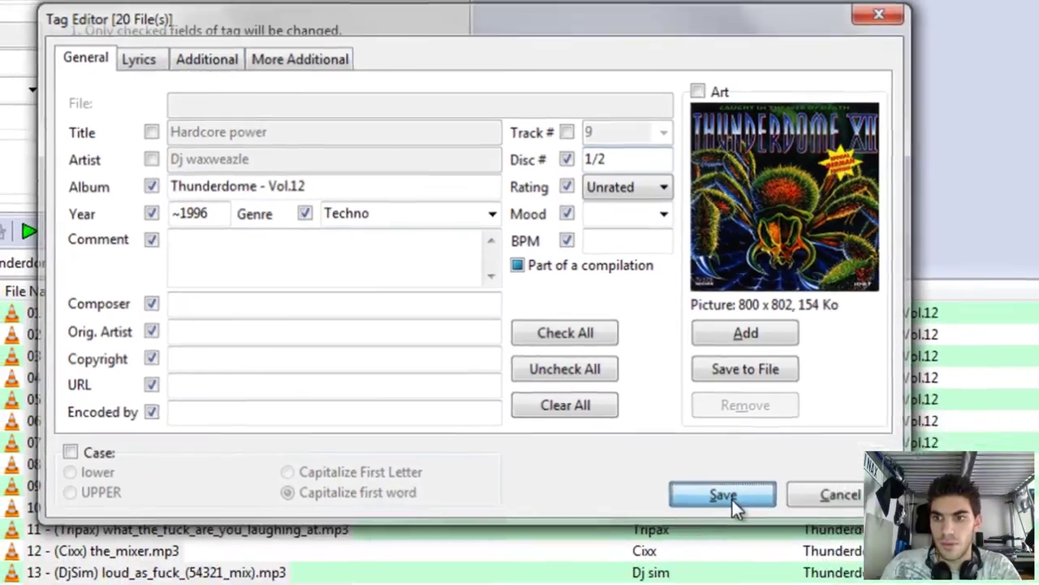
left_click(800, 555)
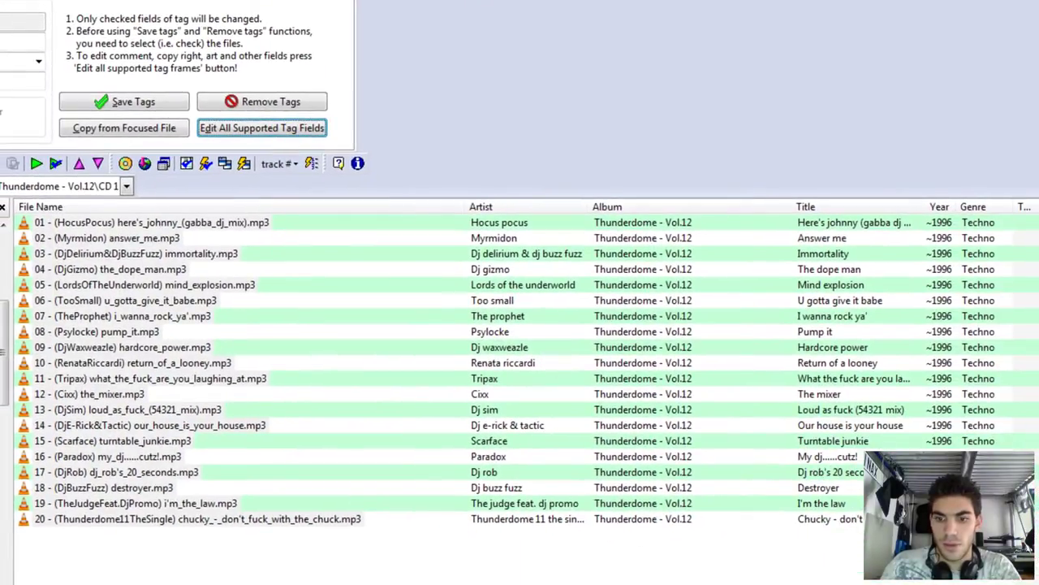
Add the Disc # column to the file list and bring it into view.
key("ctrl+a")
scroll(520, 366, "right", 4)
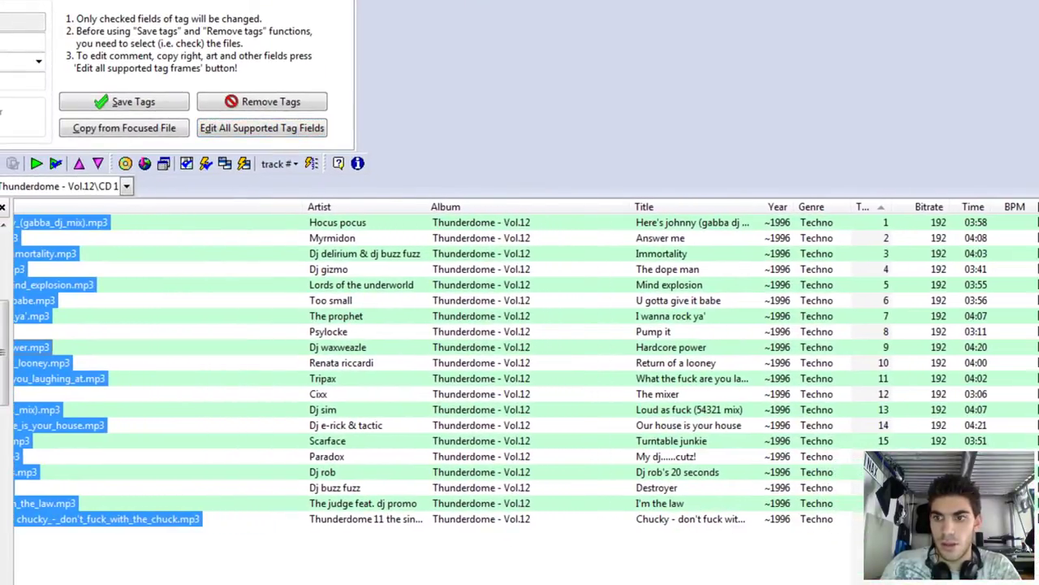
scroll(527, 393, "right", 2)
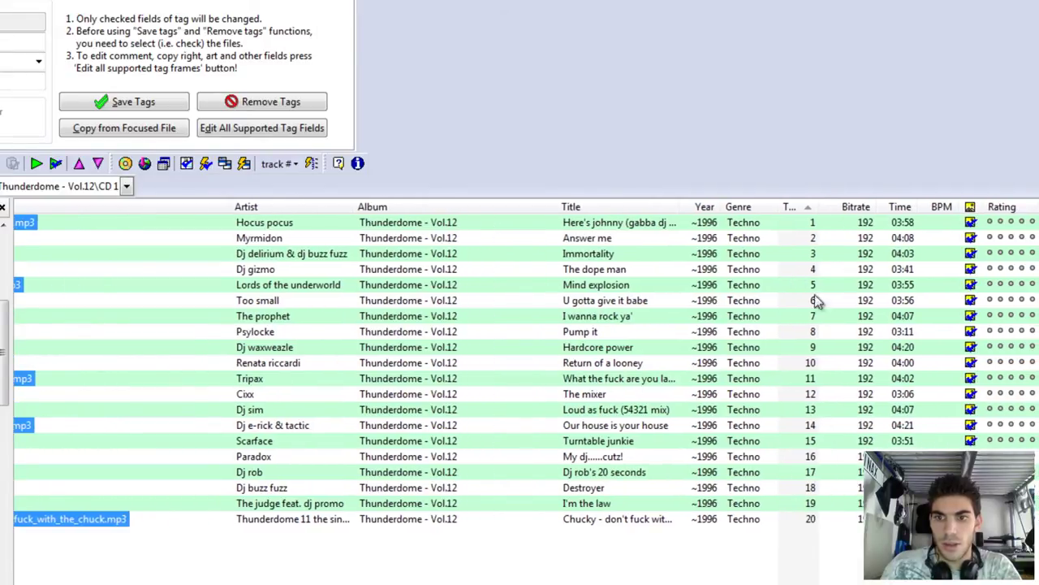
right_click(855, 210)
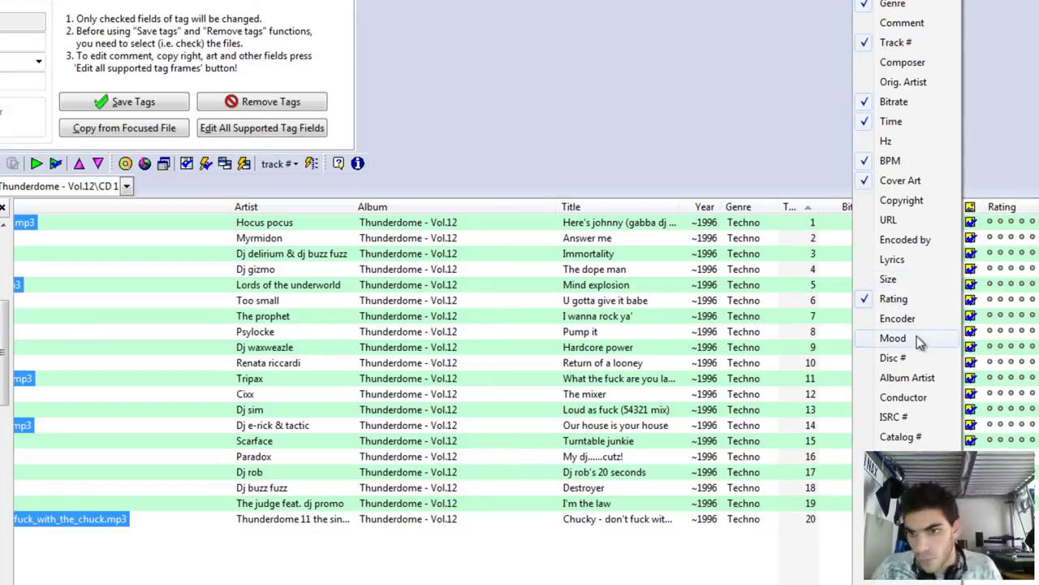
left_click(914, 364)
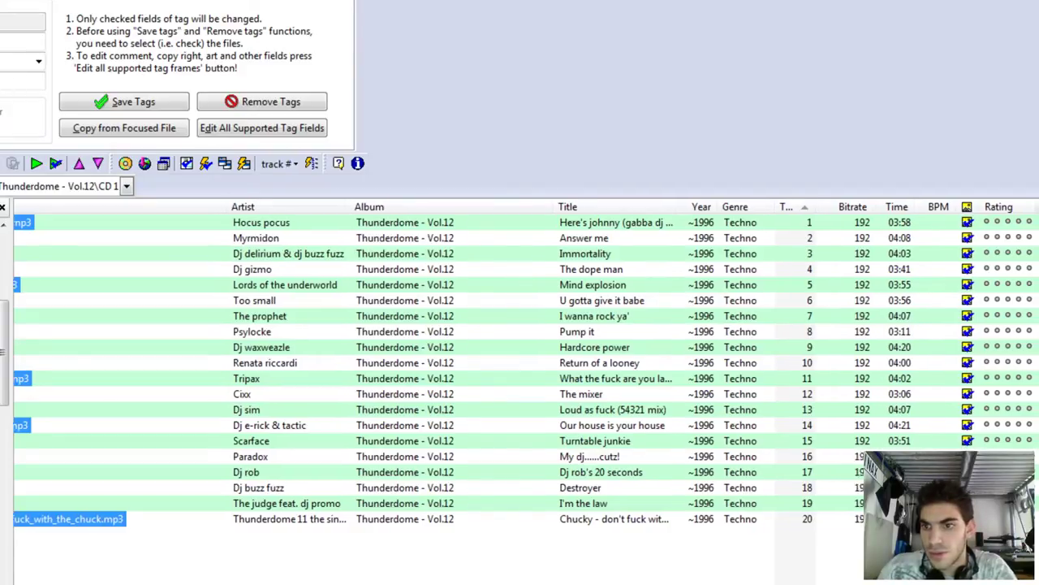
scroll(987, 350, "right", 2)
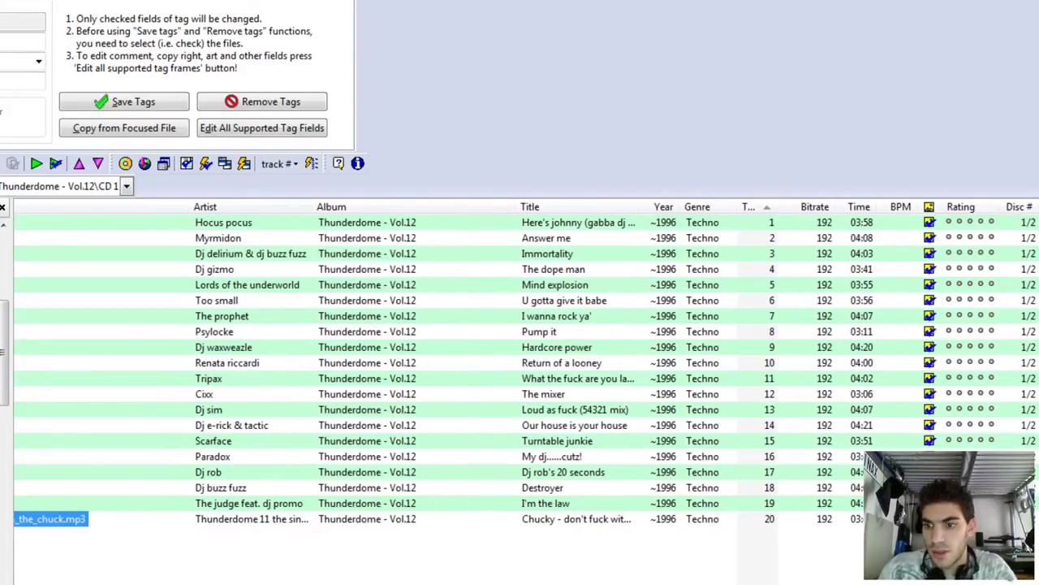
Open the full tag details of the first track, 01 - (HocusPocus) here's_johnny_(gabba_dj_mix).mp3.
key("ctrl+a")
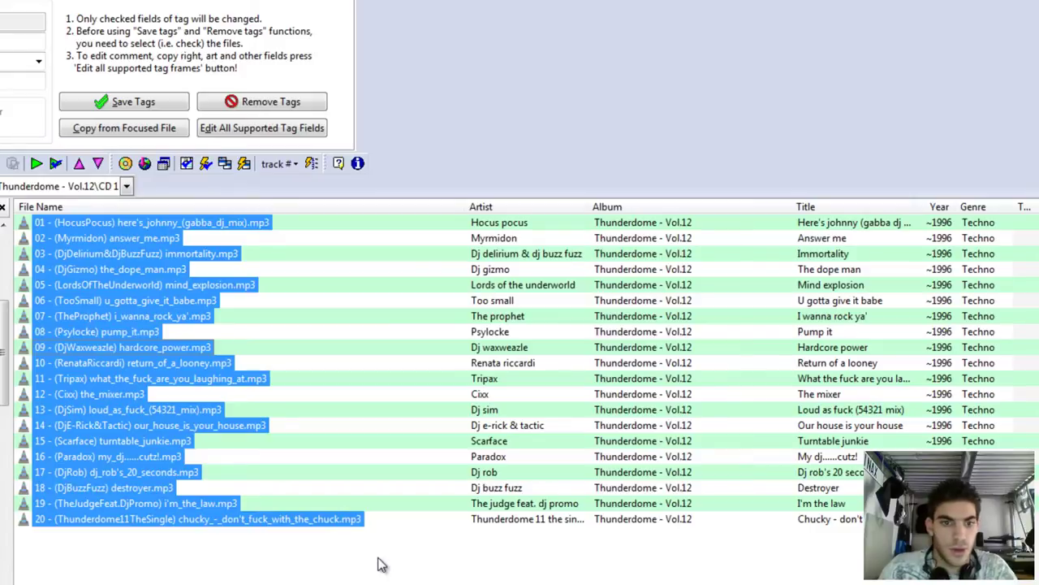
left_click(138, 228)
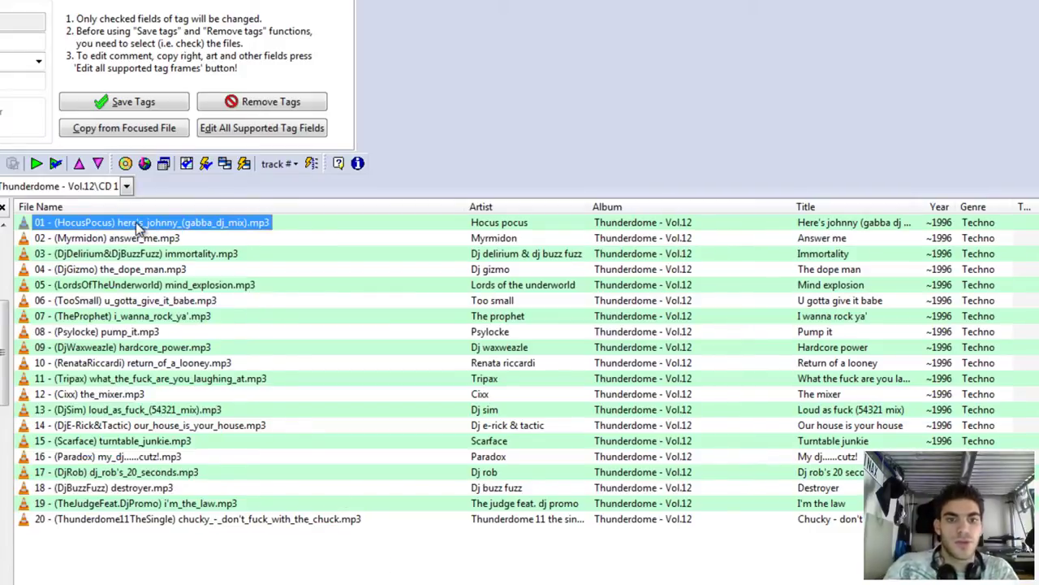
double_click(138, 222)
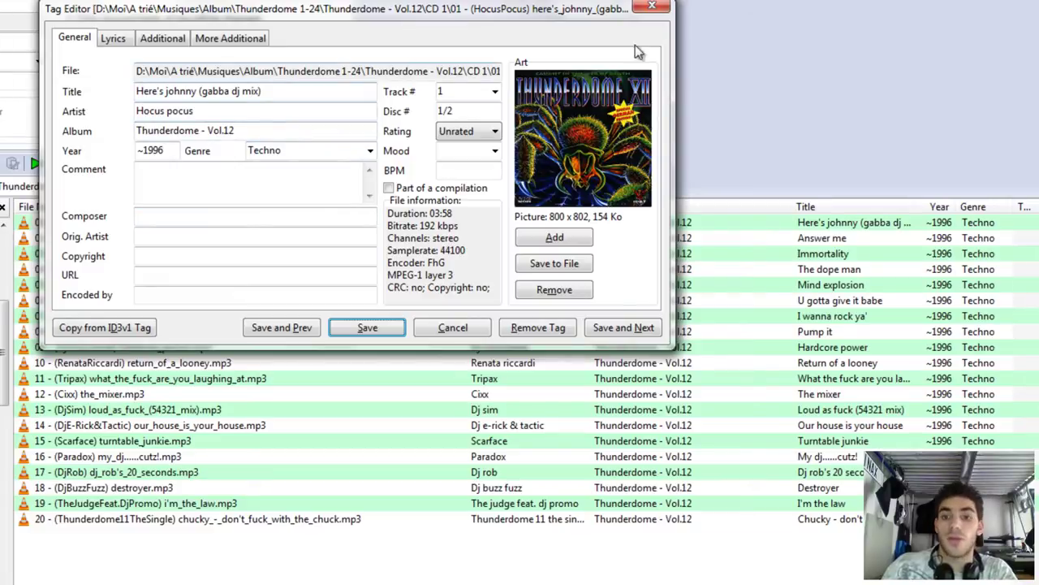
Close the first track's tag details, select all the tracks, and format their track numbers as xx/xx.
left_click(451, 328)
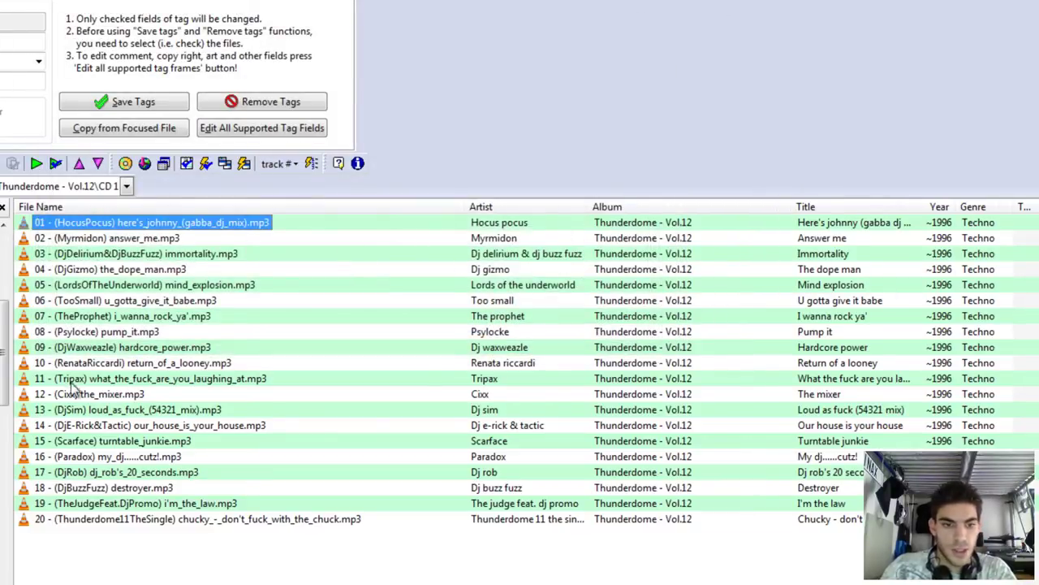
left_click(52, 520, "shift")
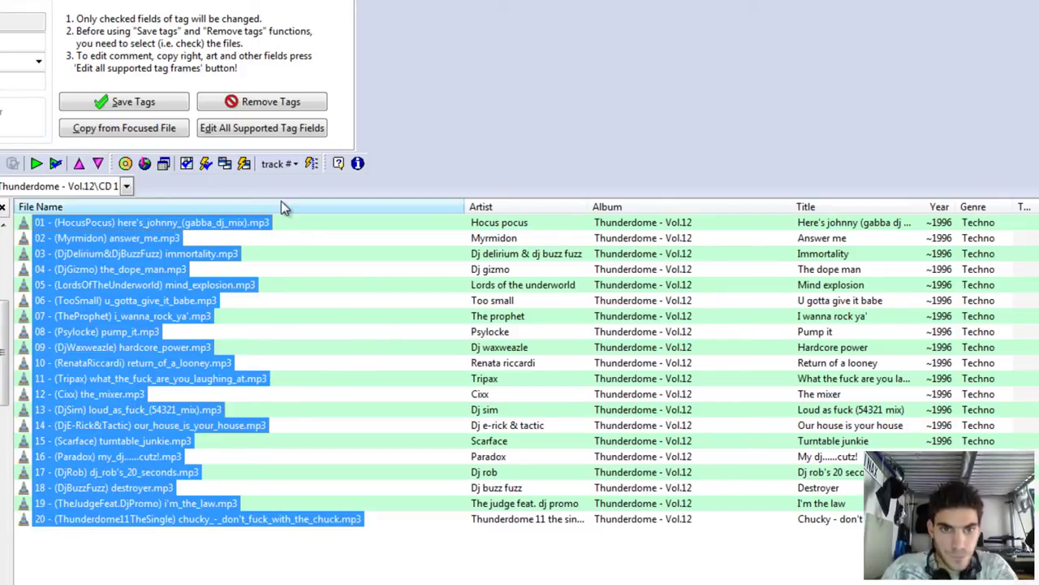
left_click(293, 165)
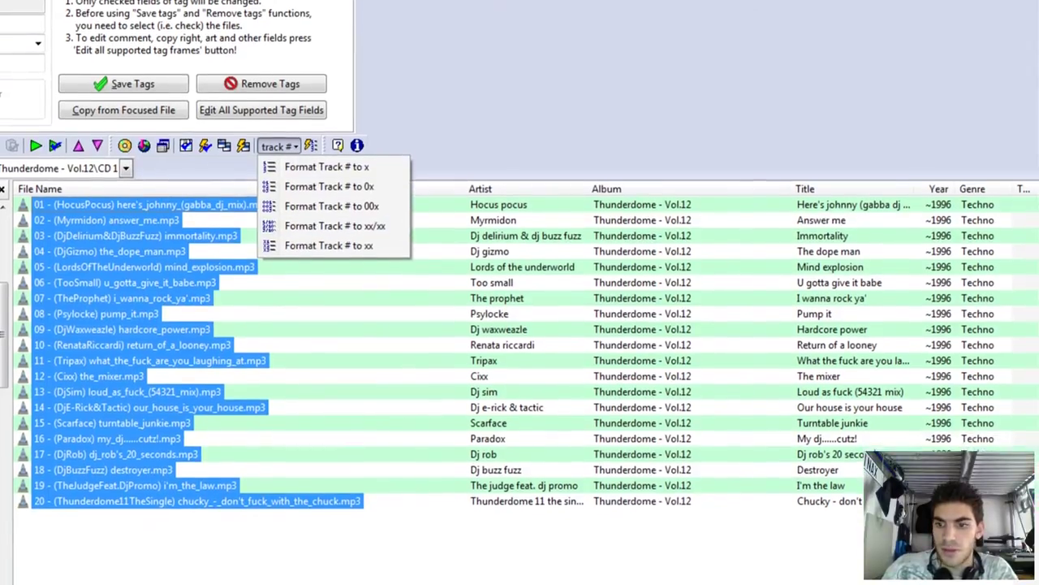
left_click(327, 184)
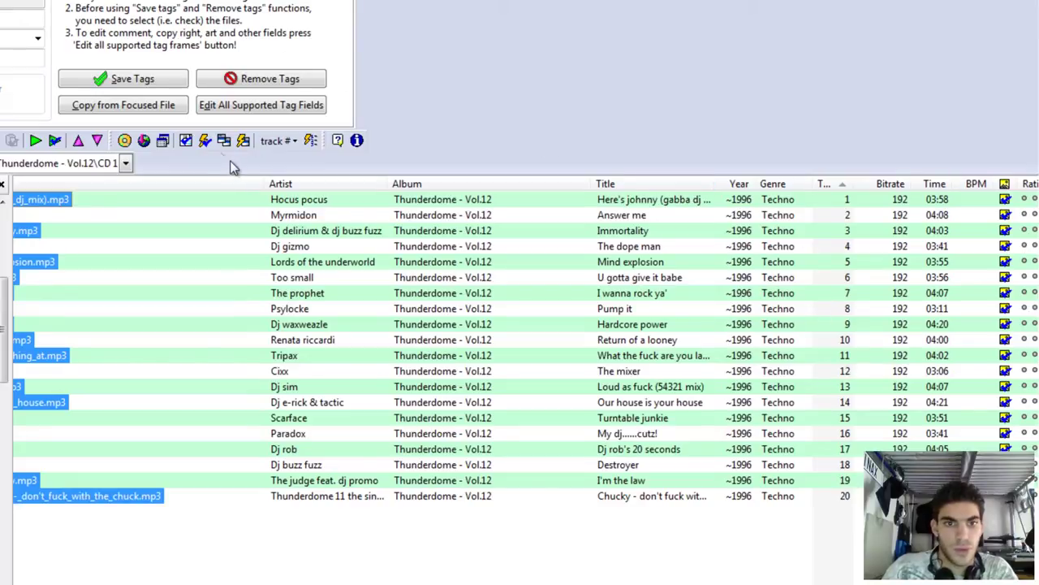
left_click(290, 142)
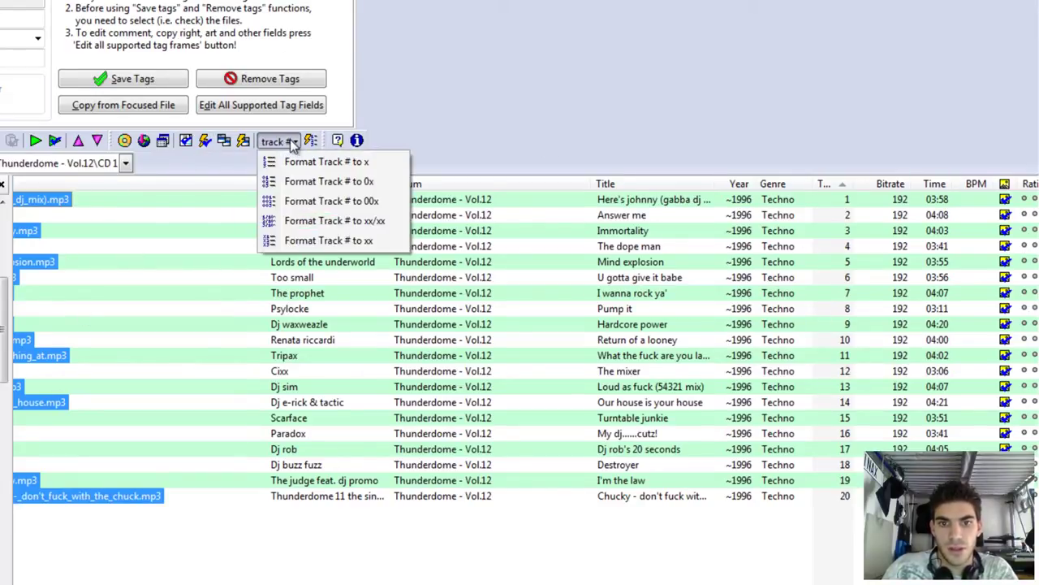
left_click(353, 224)
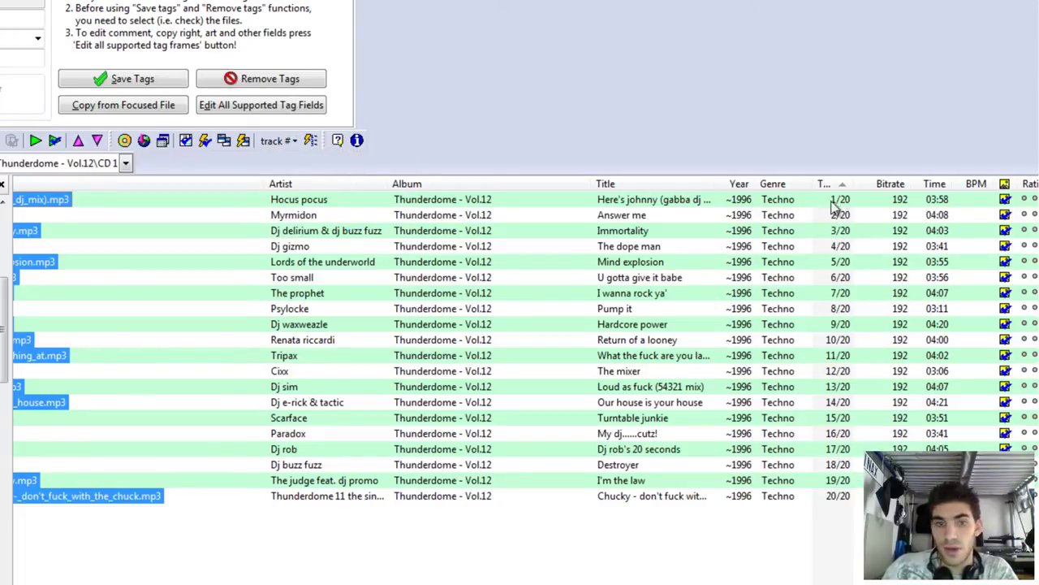
Try the 0x and 00x track number formats on the selected tracks and return to the x format.
left_click(294, 142)
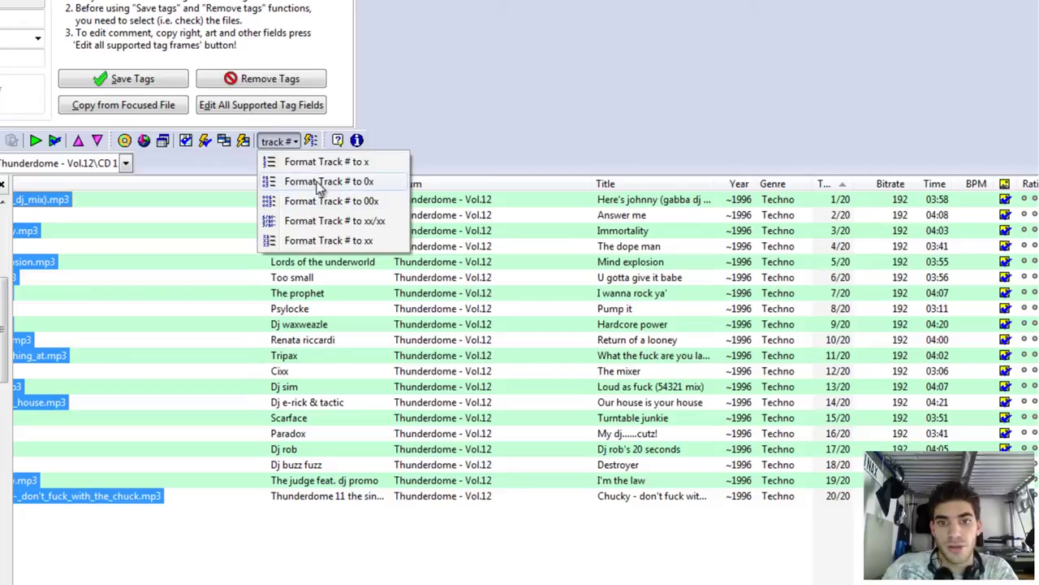
left_click(336, 182)
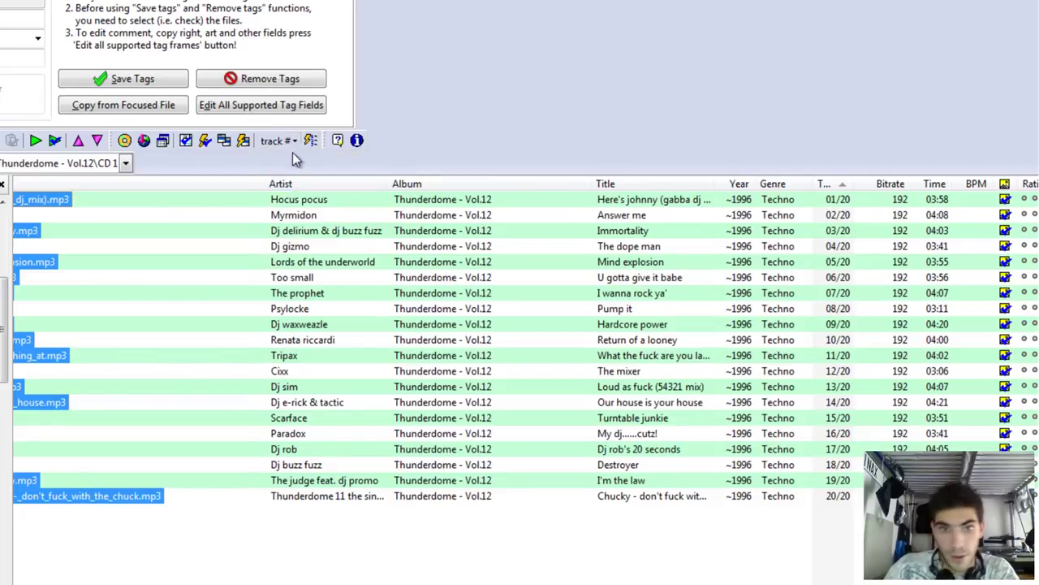
left_click(290, 144)
left_click(333, 219)
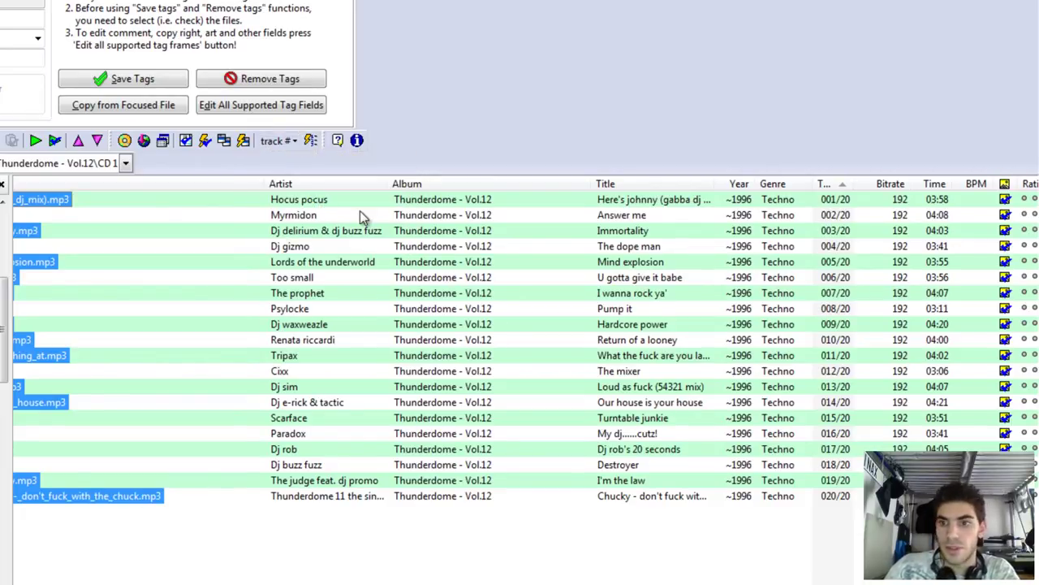
left_click(290, 143)
left_click(341, 162)
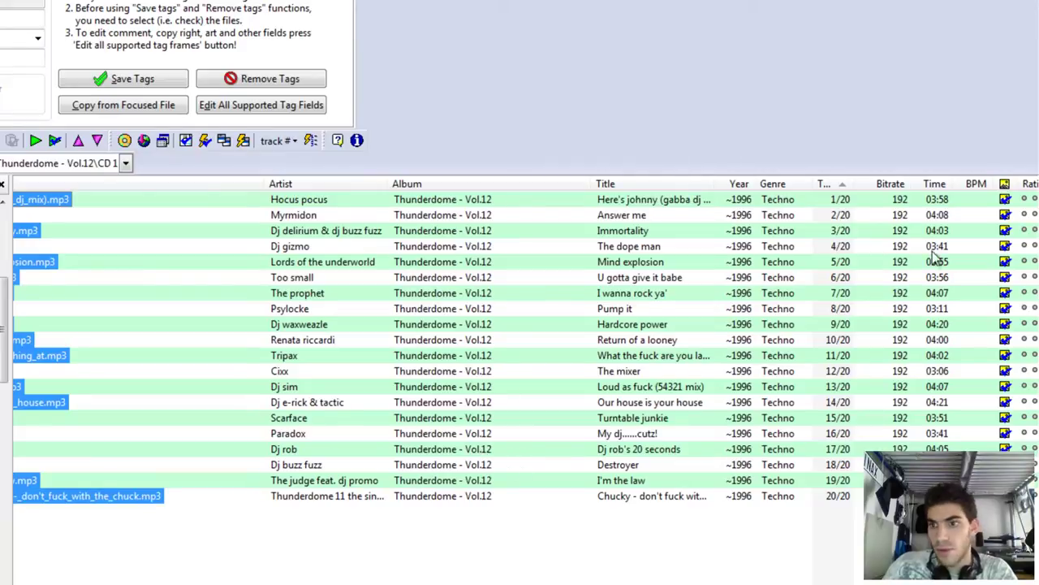
Change the first track's title to Here's johnny (Gabba dj mix) in its tag details and save, continuing to the following track.
scroll(1031, 320, "right", 2)
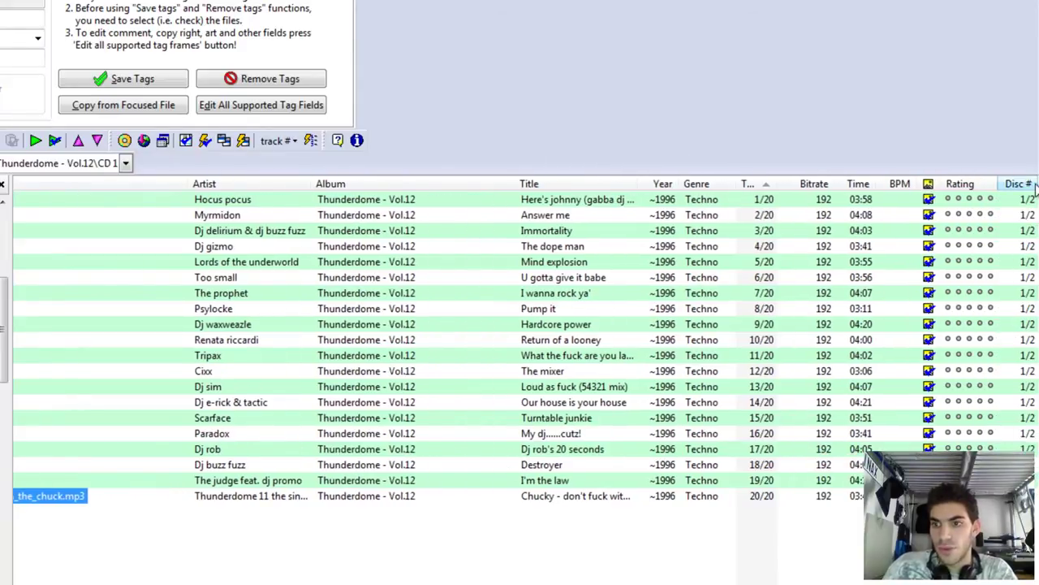
key("ctrl+a")
scroll(520, 341, "left", 4)
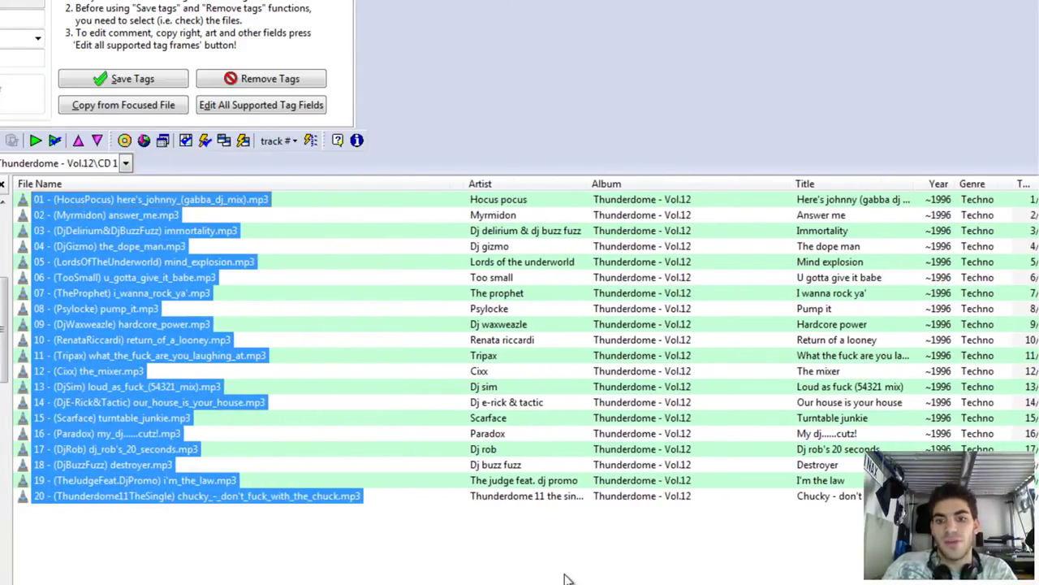
left_click(159, 216)
double_click(129, 199)
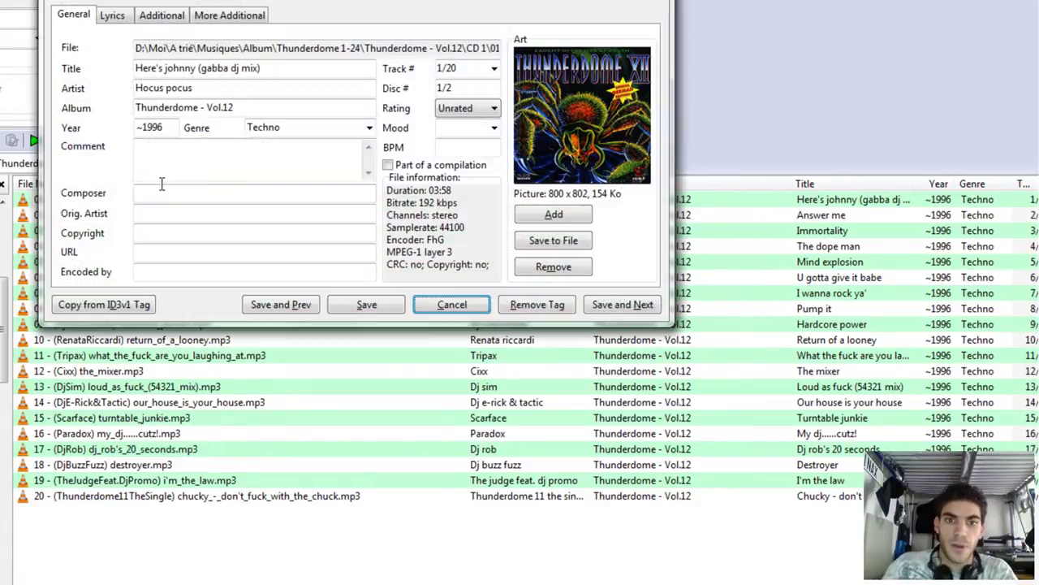
left_click(202, 68)
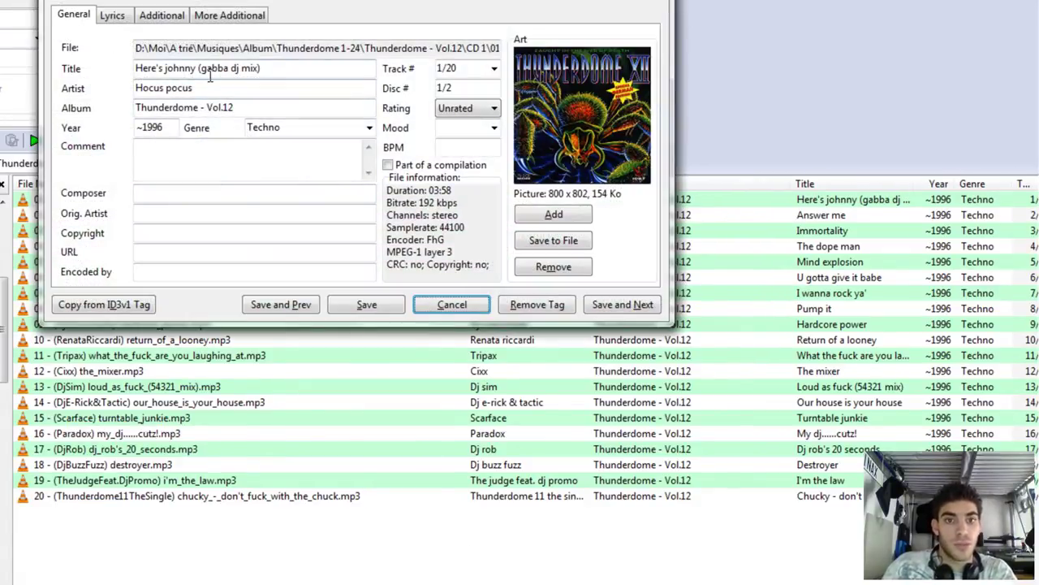
key("BackSpace")
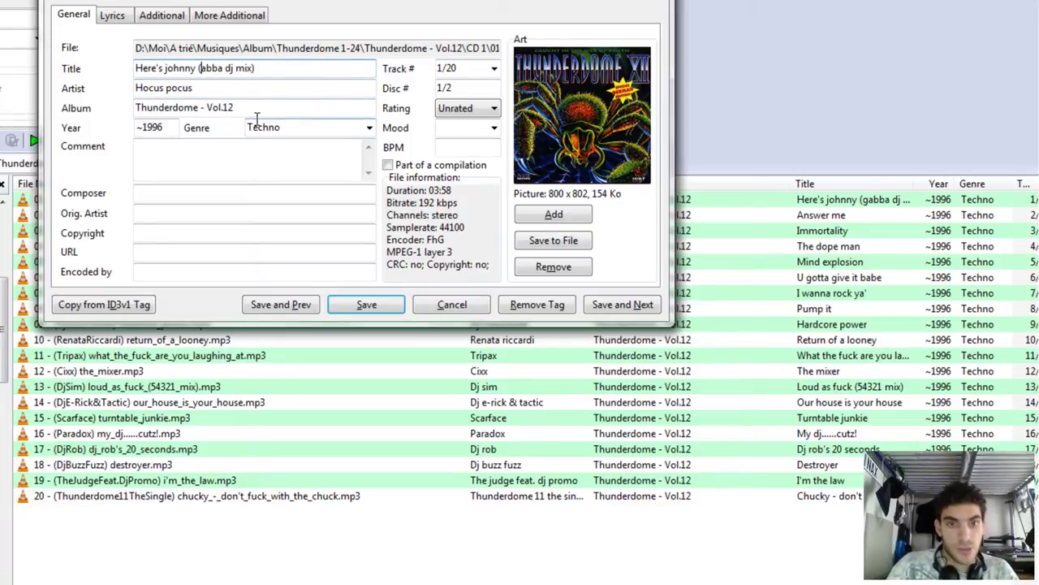
type("G")
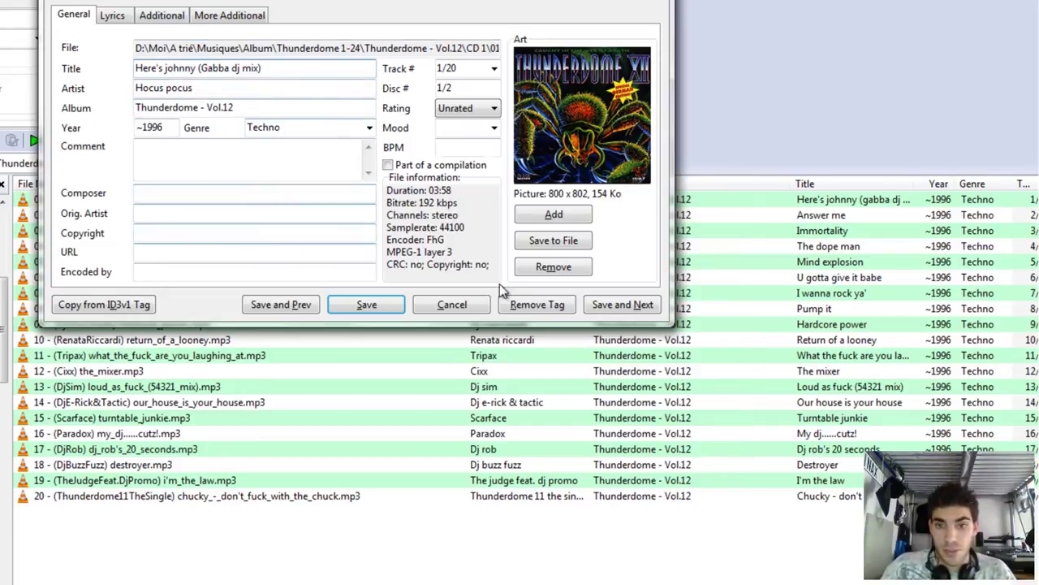
left_click(622, 307)
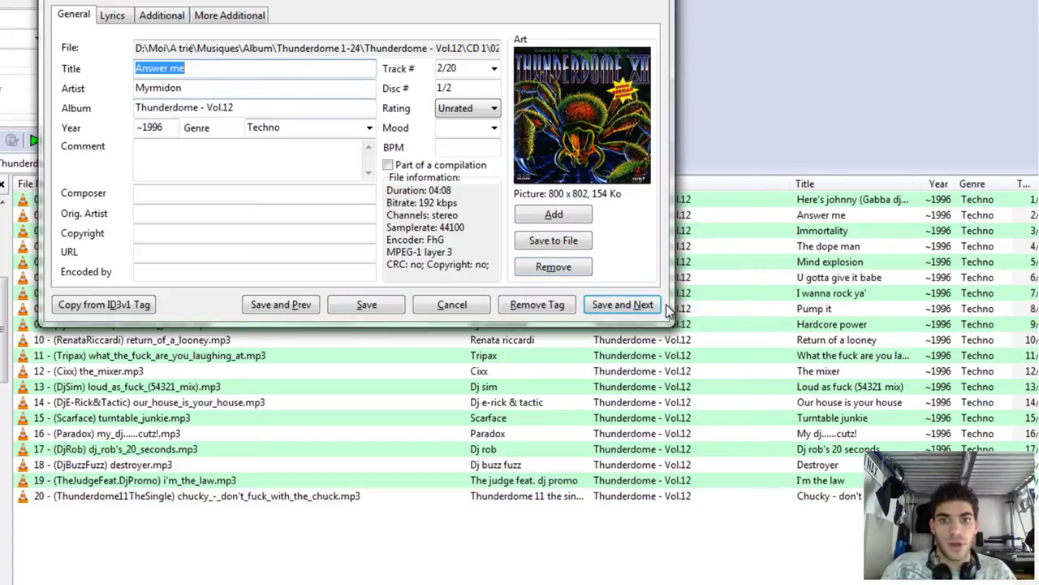
Save track 2 as is and remove both DJ prefixes from track 3's artist so it reads Delirium & Buzz fuzz.
left_click(626, 306)
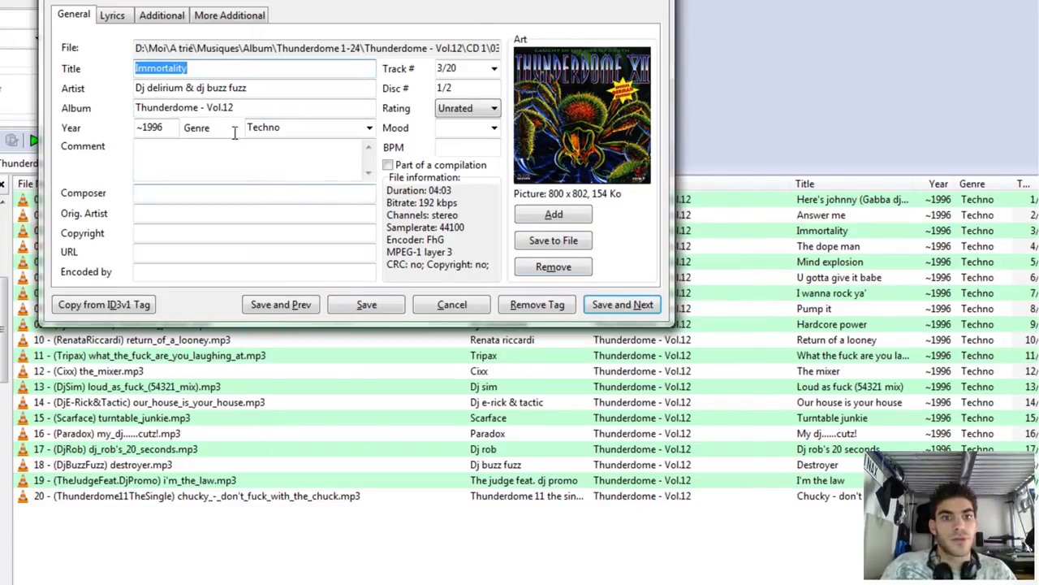
left_click_drag(152, 89, 133, 90)
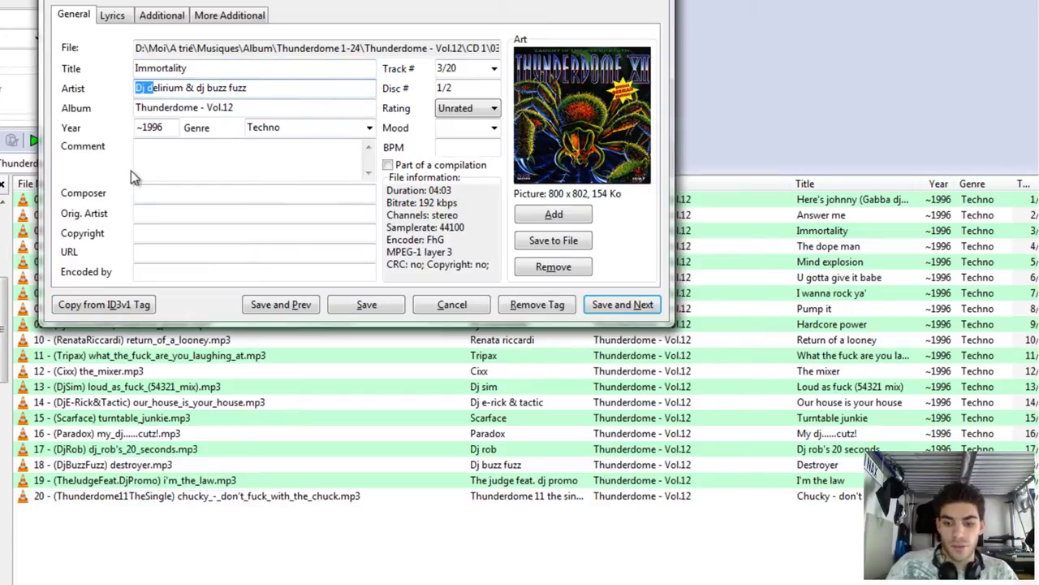
key("BackSpace")
type("D")
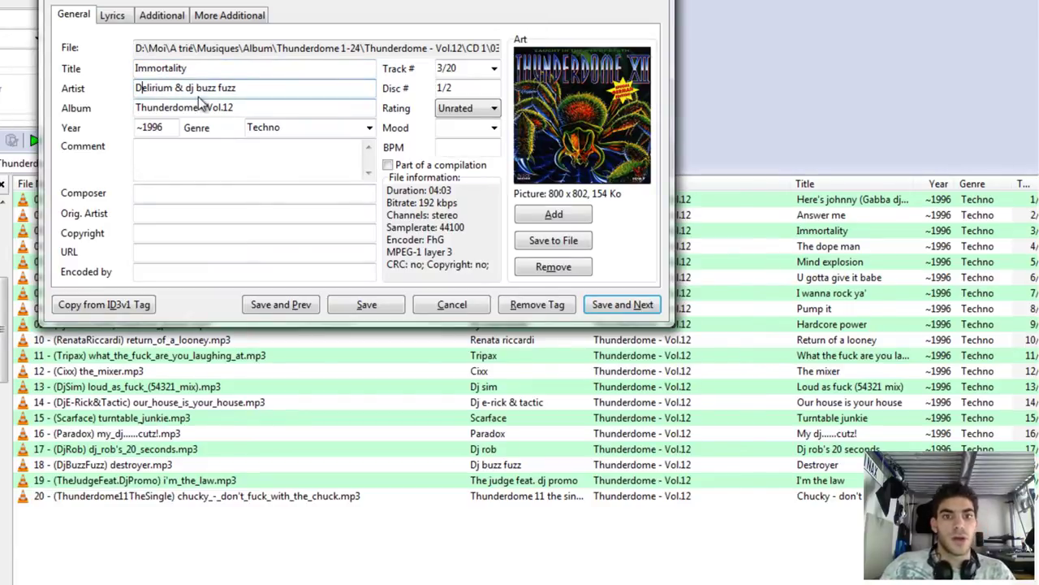
left_click_drag(201, 89, 186, 91)
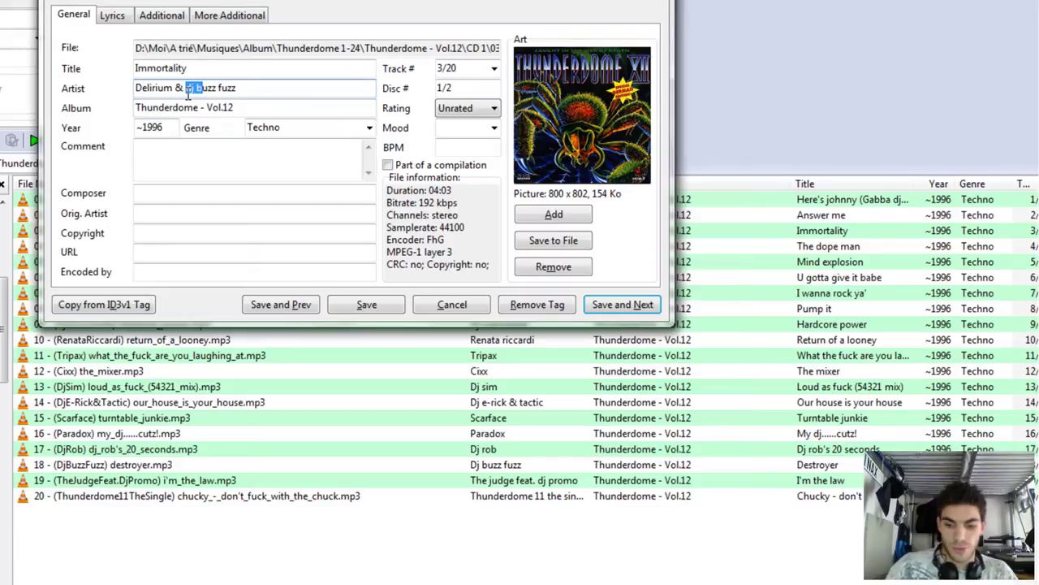
type("B")
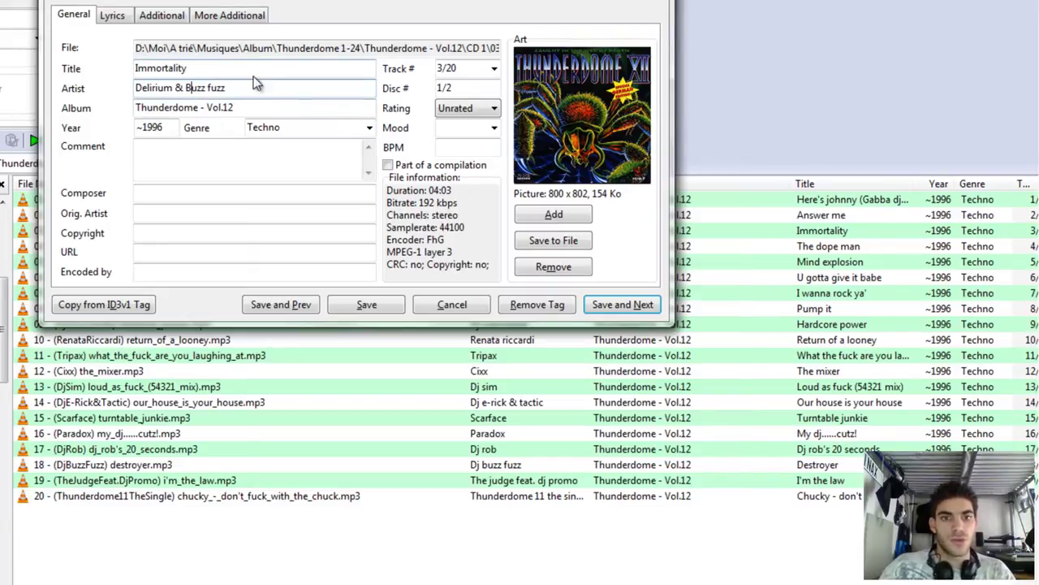
Reorder track 3's artist to Buzz fuzz & Delirium and save, continuing to track 4.
left_click_drag(248, 89, 185, 93)
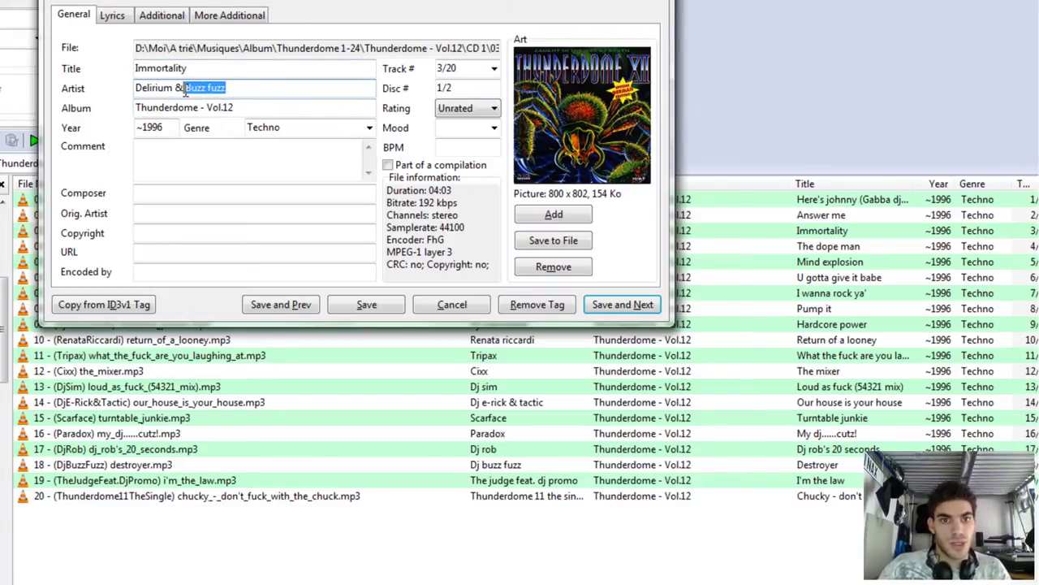
key("BackSpace")
left_click(136, 89)
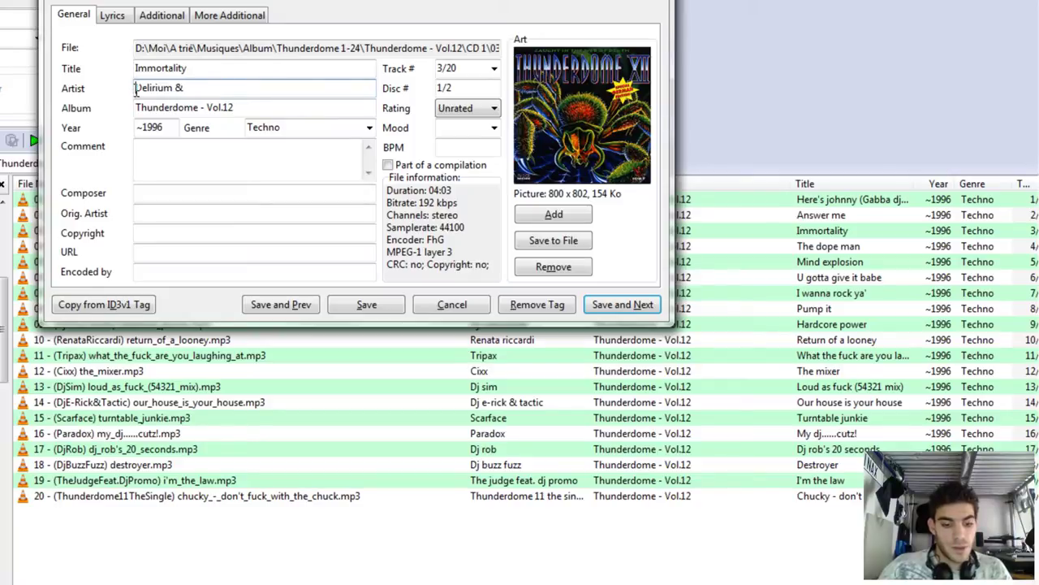
type("Buzz fuzz &")
key("End")
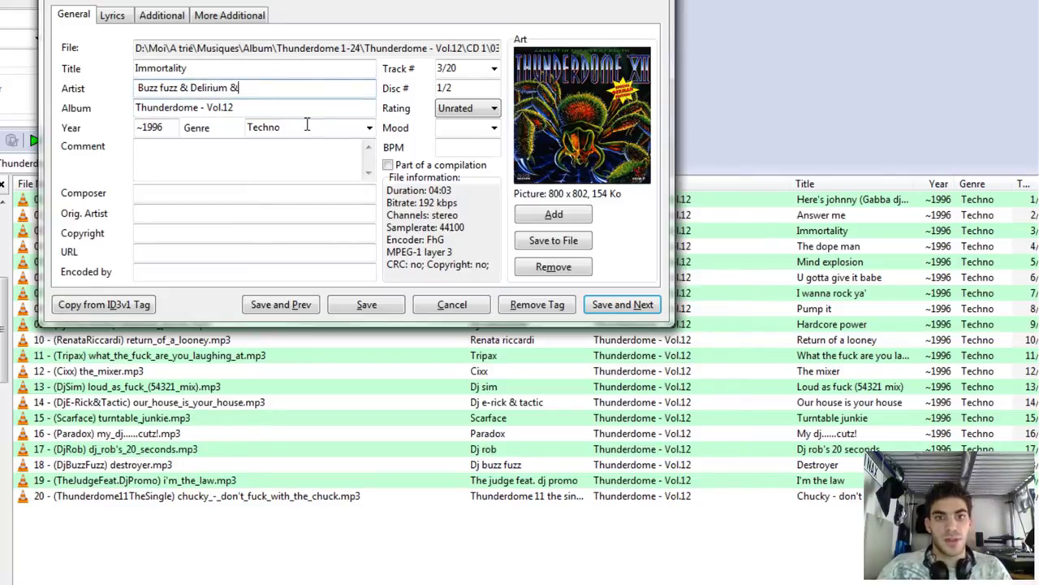
key("BackSpace")
key("BackSpace")
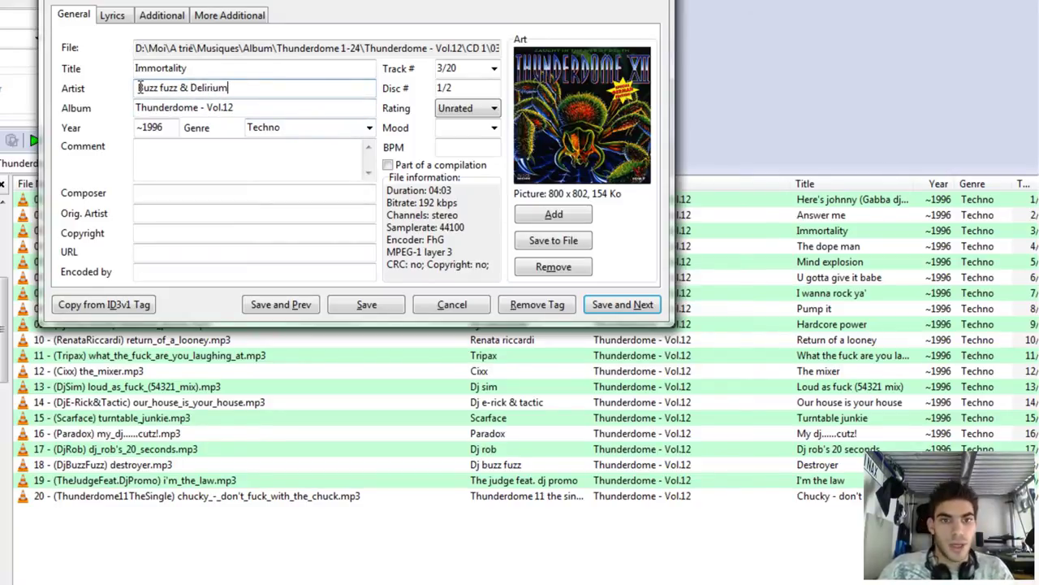
key("Home")
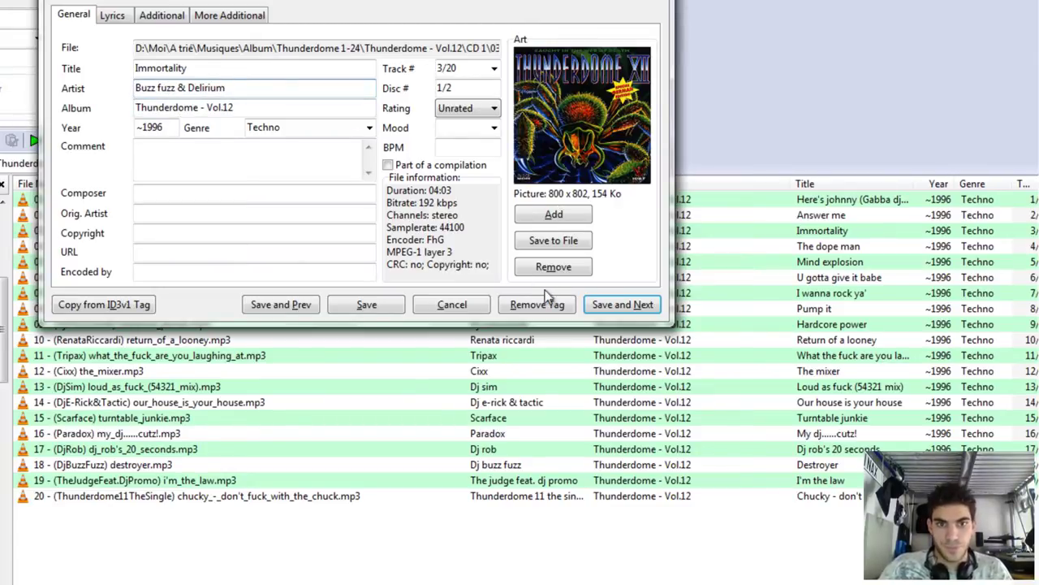
left_click(641, 304)
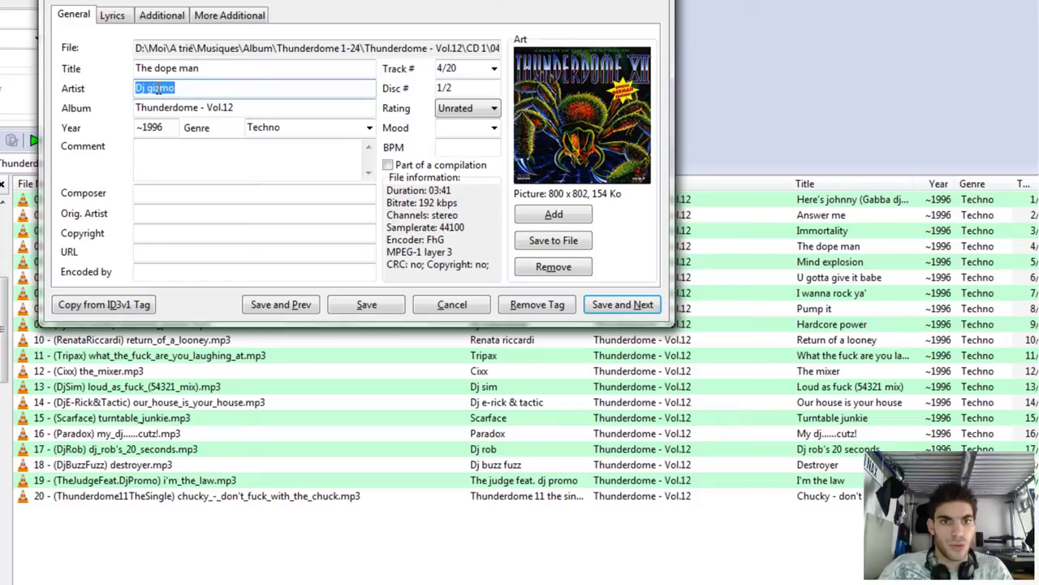
Set track 4's artist to Gizmo and save it, and save track 5 without changes.
left_click_drag(151, 91, 122, 108)
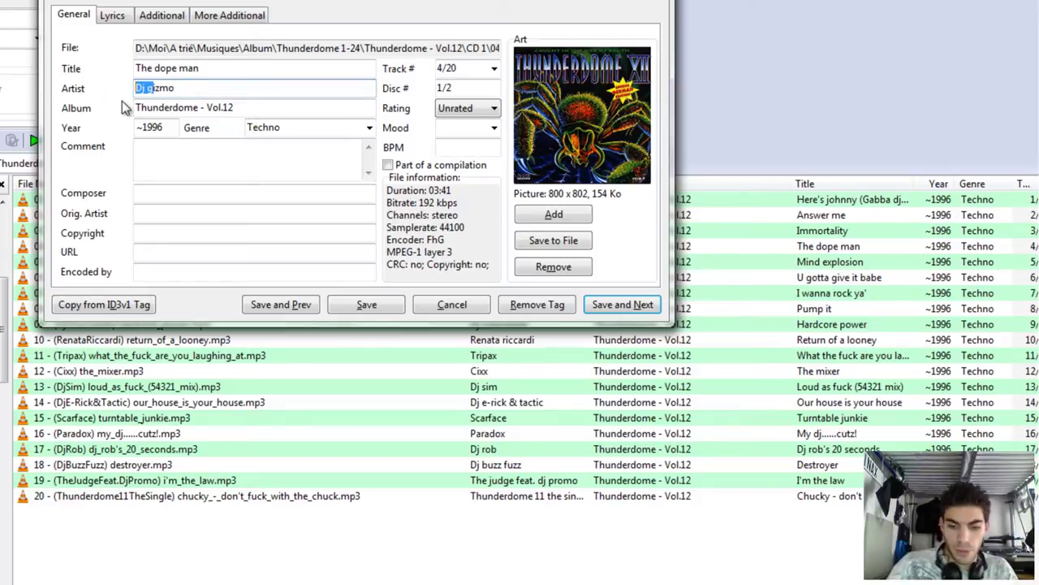
key("BackSpace")
type("G")
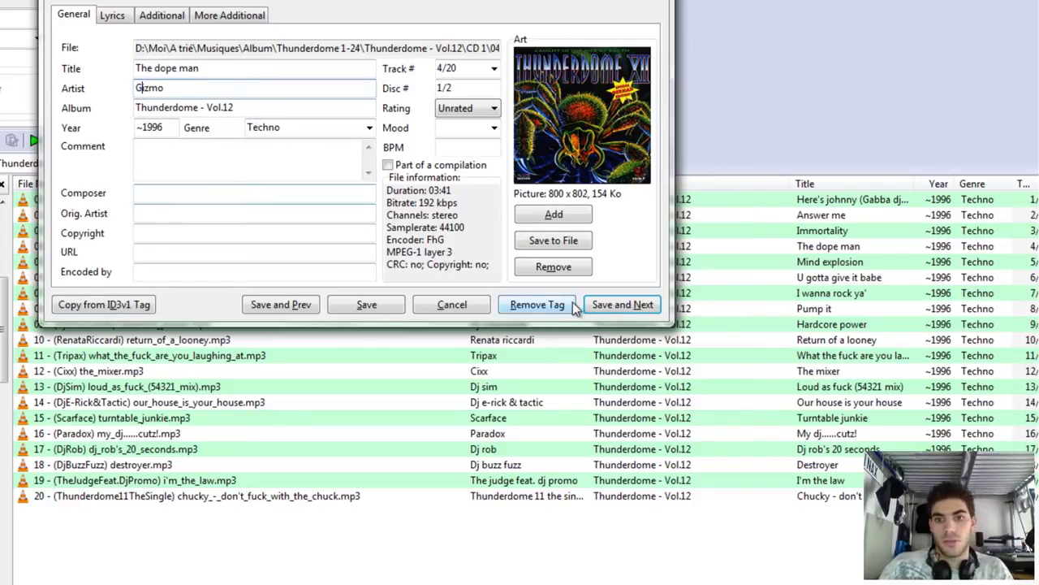
left_click(622, 304)
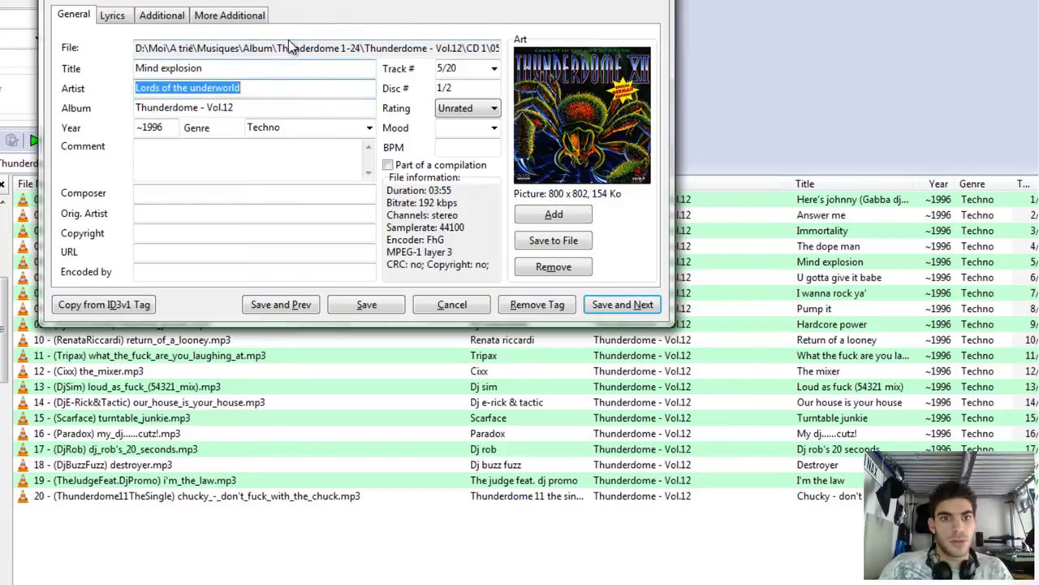
left_click(622, 305)
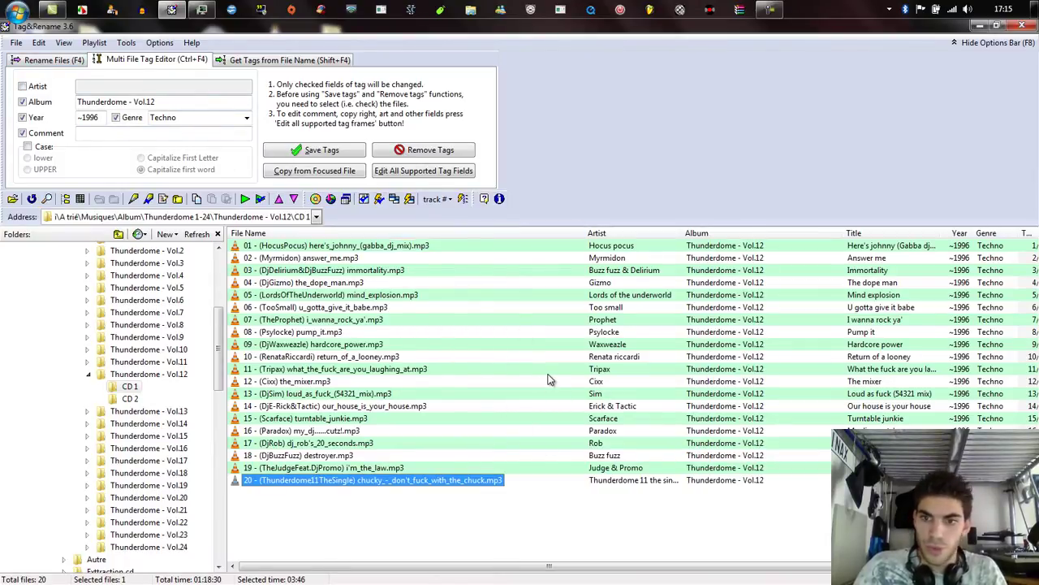
Select all the tracks in the CD 1 folder and bring up the options for renaming files from tags.
left_click(338, 332)
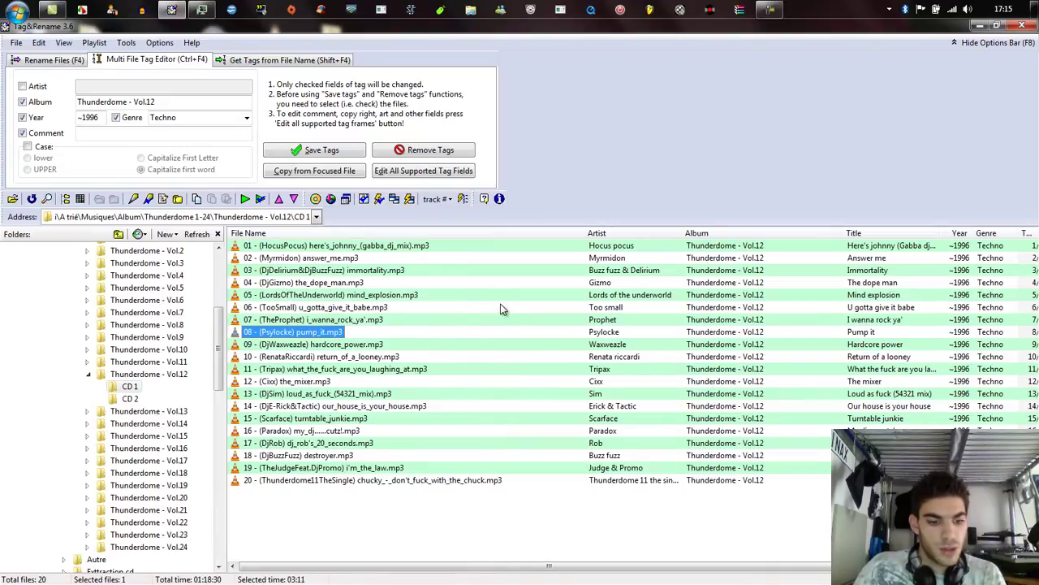
key("ctrl+a")
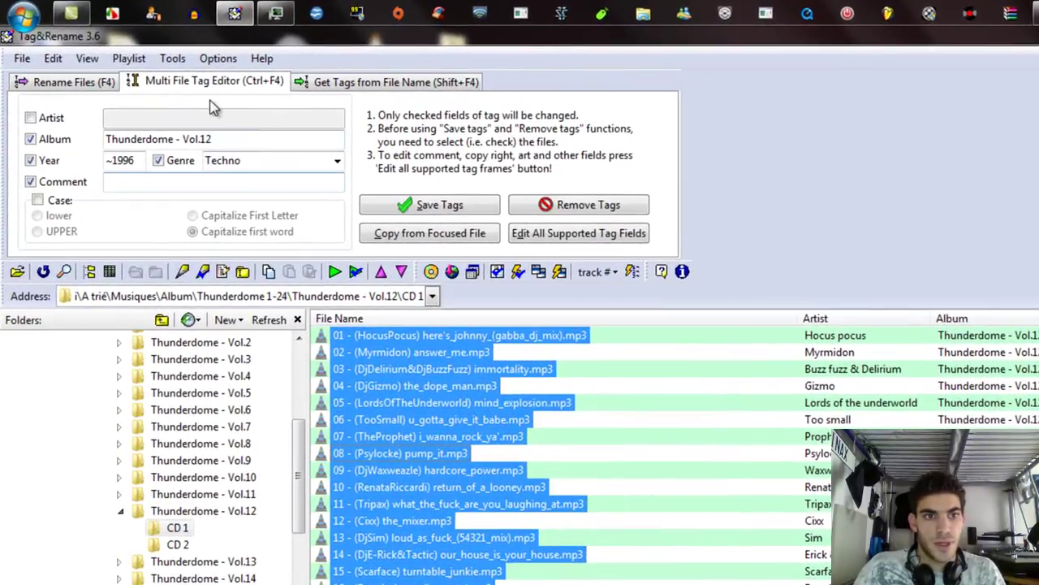
left_click(81, 84)
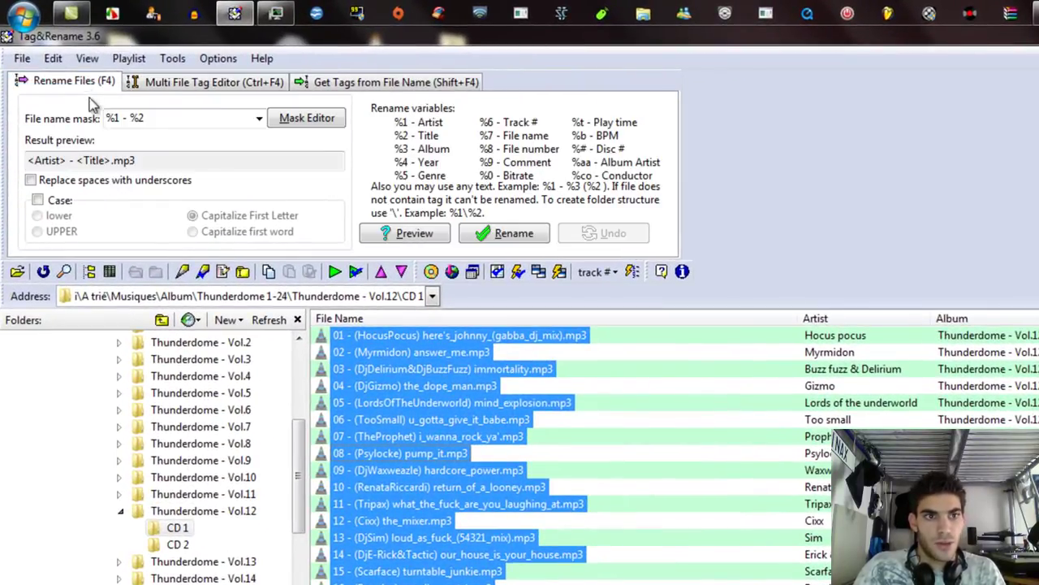
Examine the variables available in the mask editor and accept the file name mask %1 - %2.
left_click(307, 118)
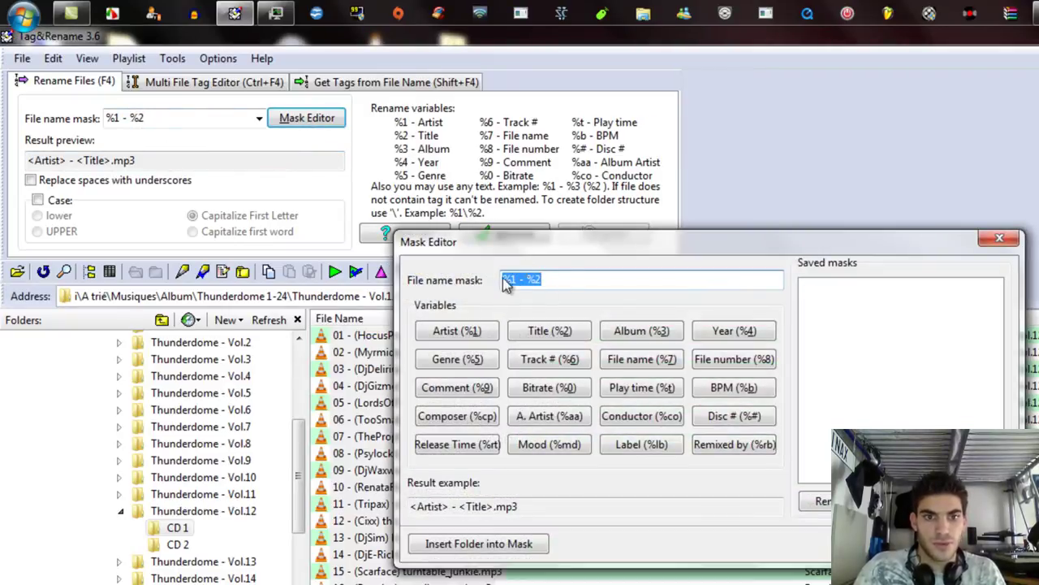
left_click_drag(557, 242, 907, 448)
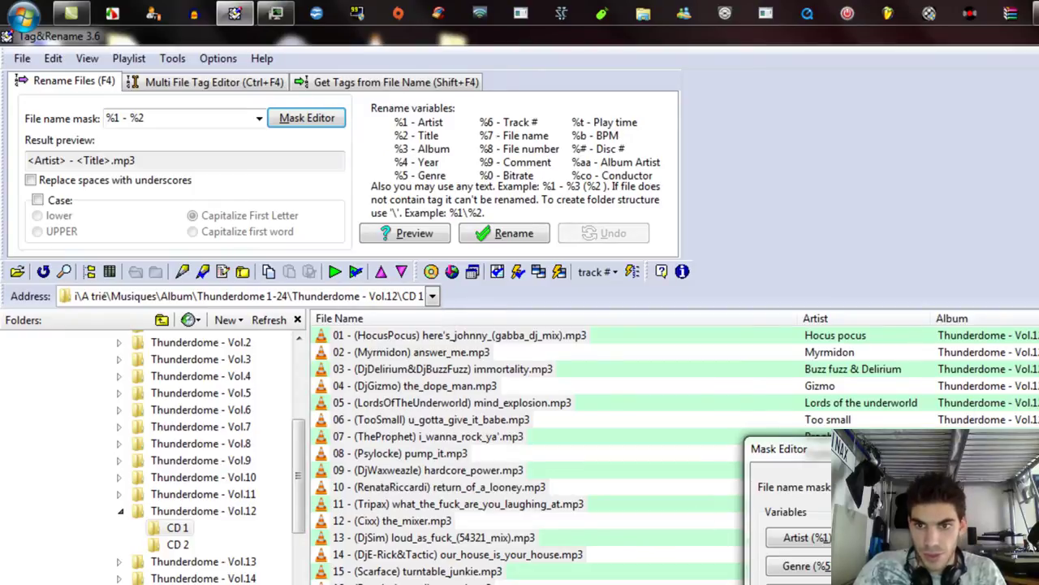
left_click_drag(893, 448, 385, 222)
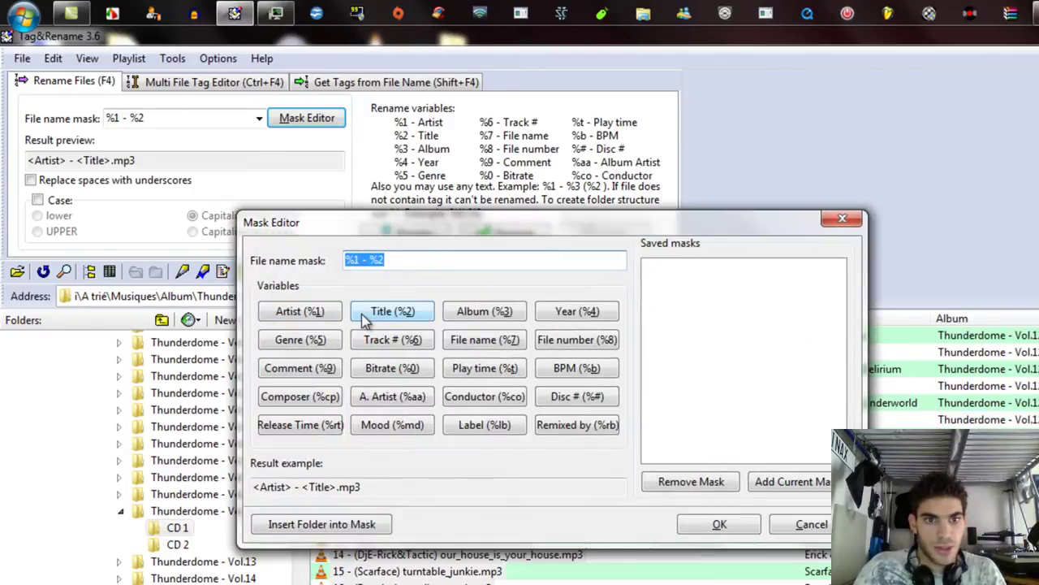
left_click(730, 525)
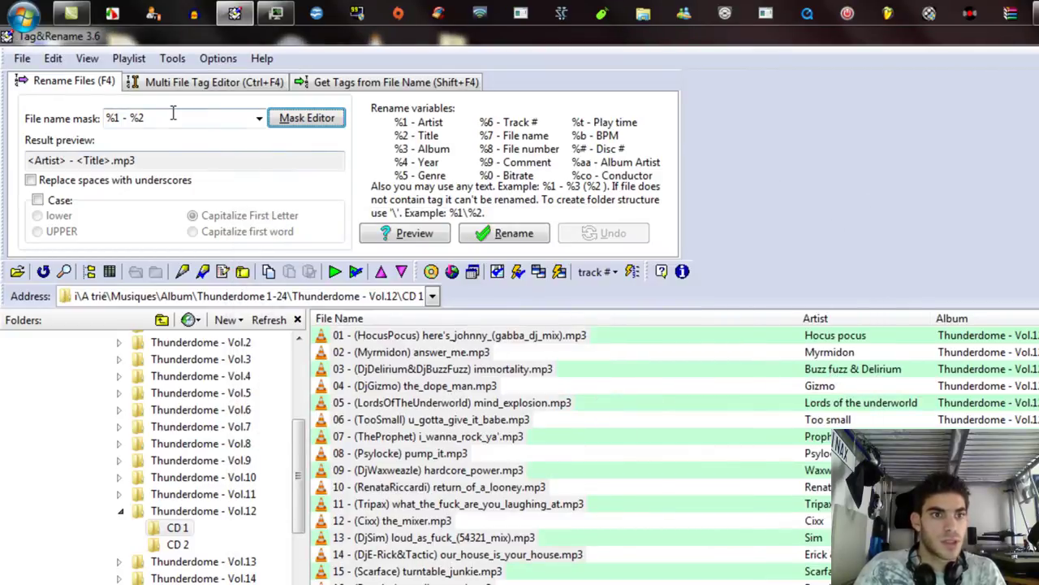
Rename the CD 1 files with the mask %1 - %2, check their tag columns and collapse the Thunderdome - Vol.12 folder.
left_click(513, 233)
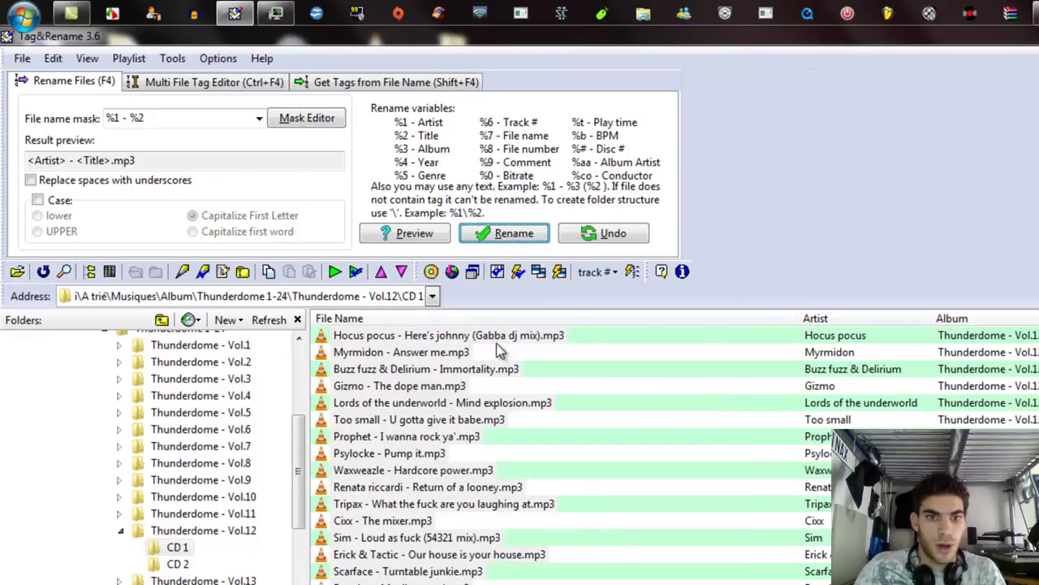
key("ctrl+a")
scroll(674, 447, "right", 5)
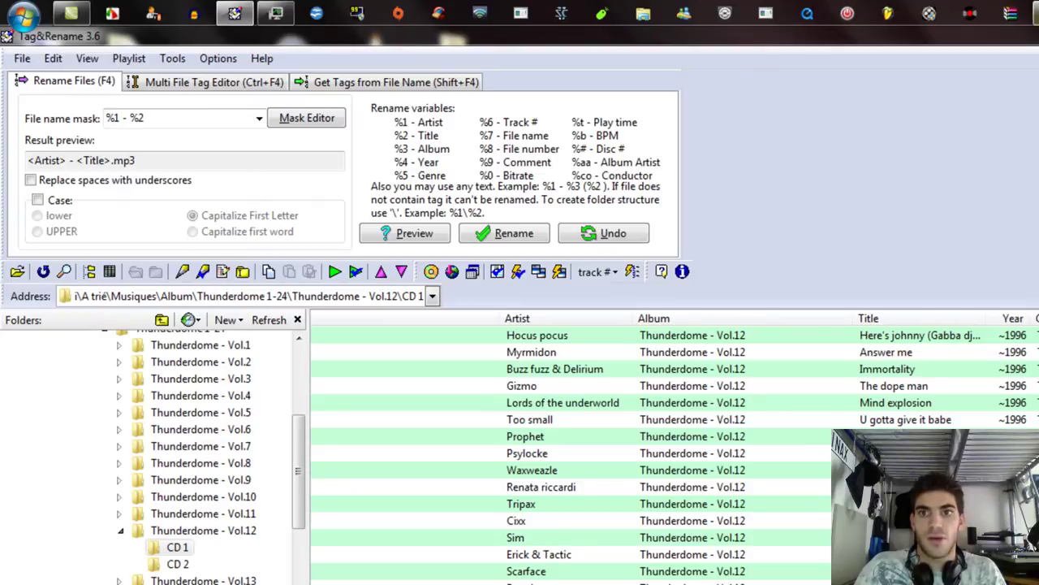
left_click(121, 531)
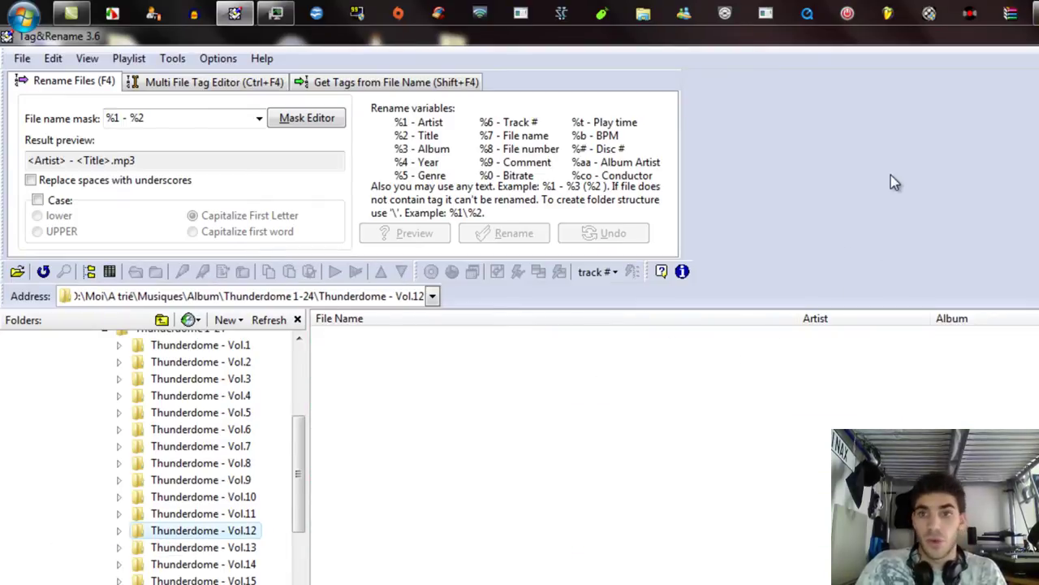